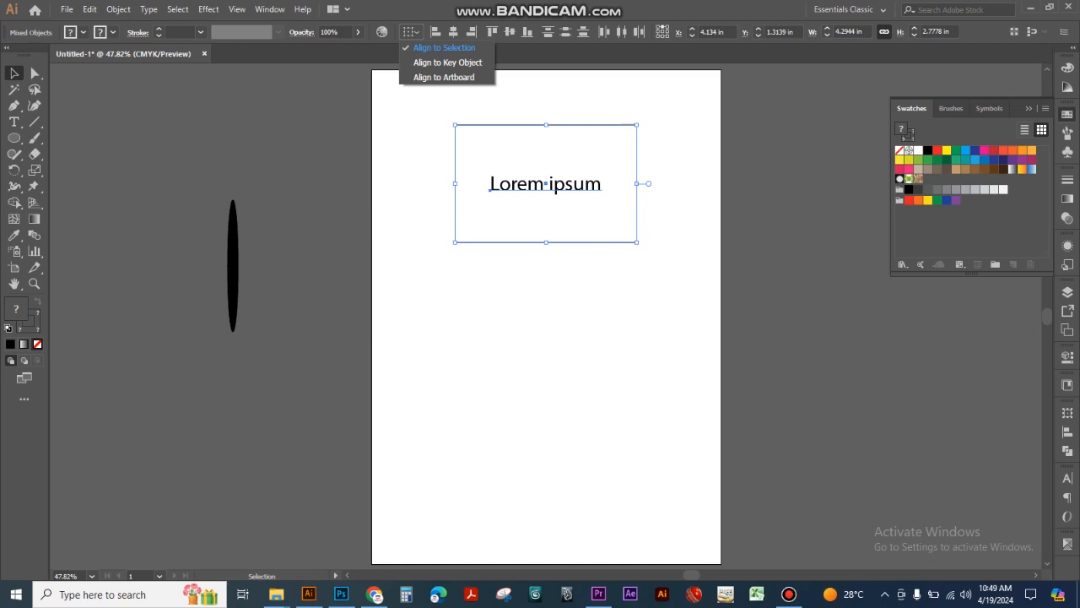
click(445, 48)
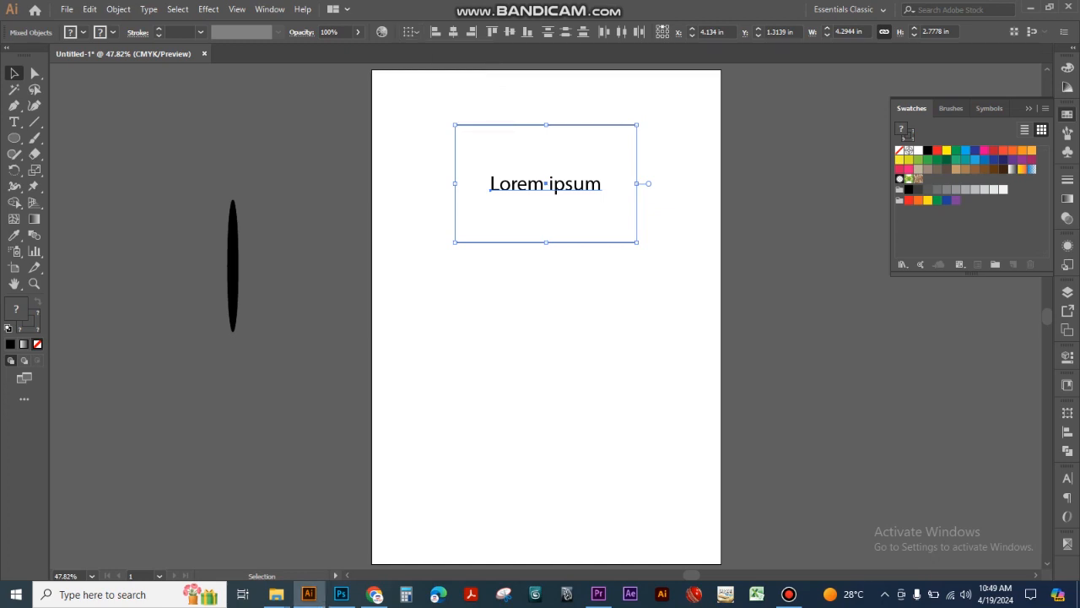
click(411, 32)
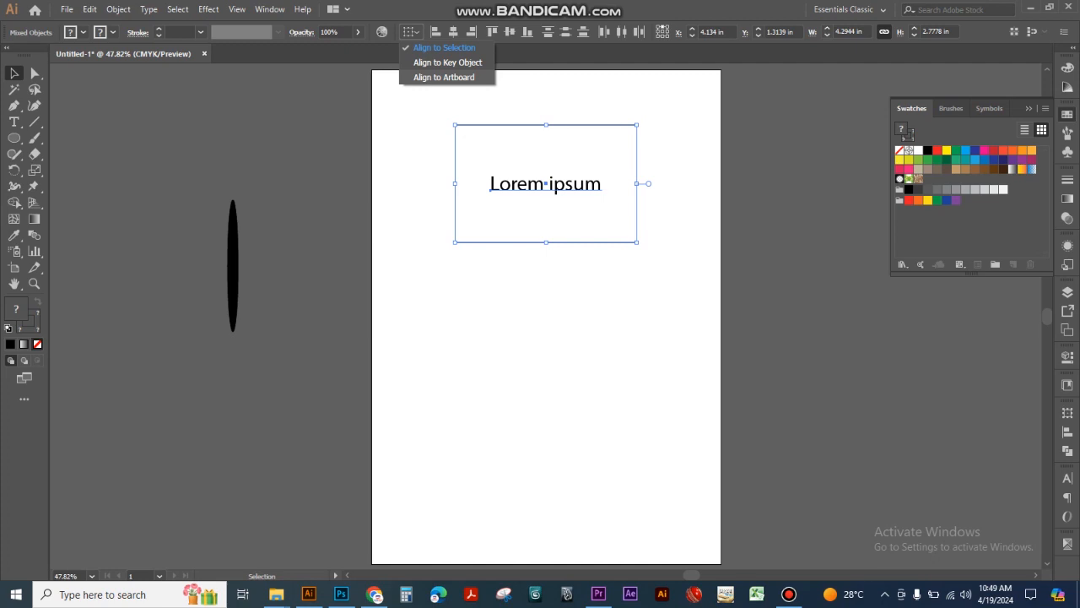
click(445, 78)
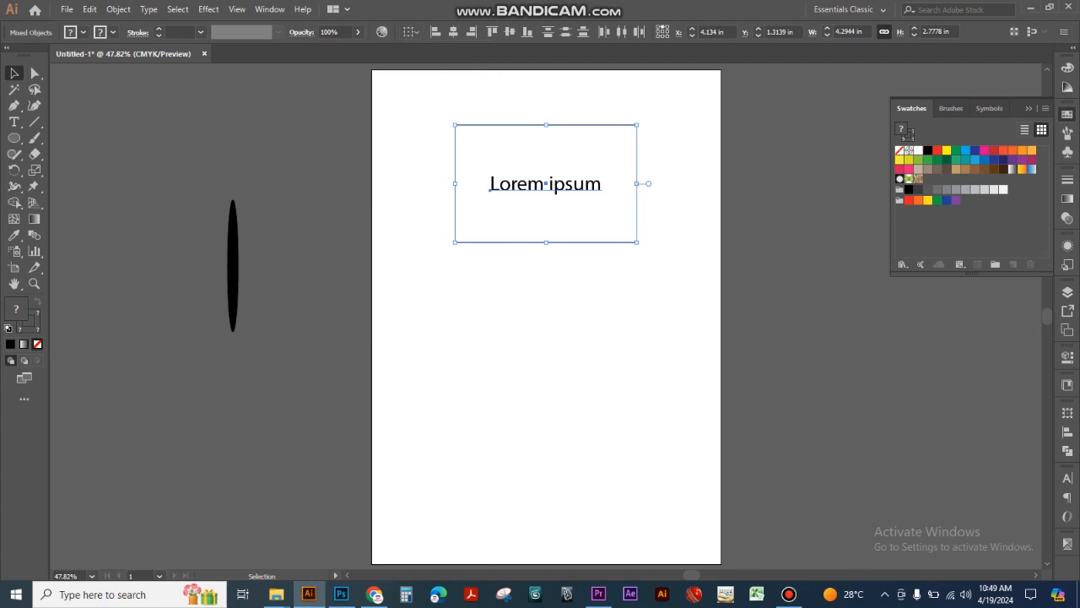
key(ctrl+shift+a)
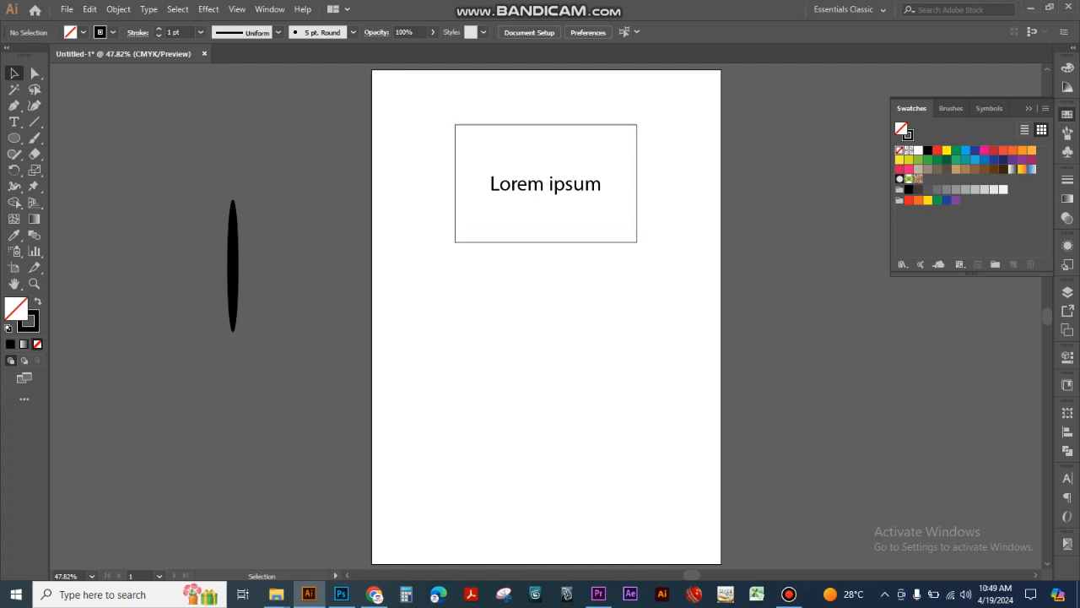
click(546, 183)
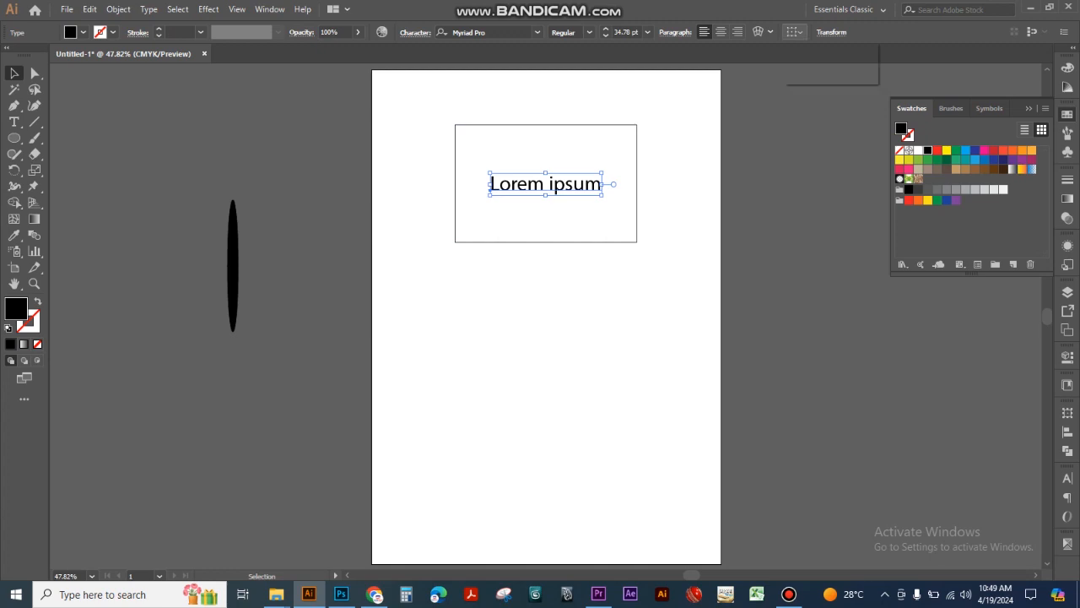
click(794, 32)
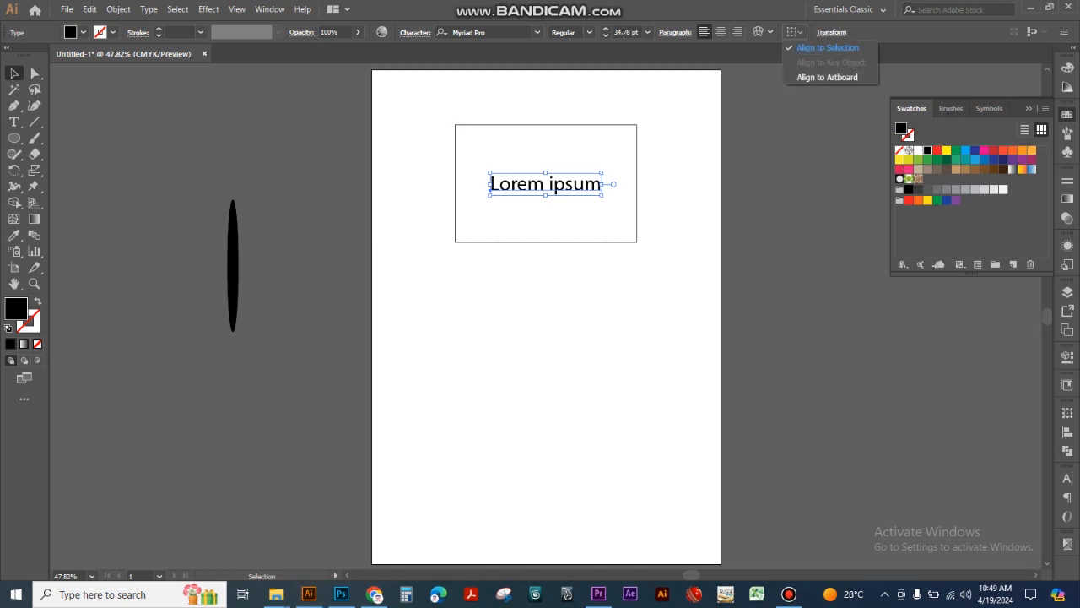
click(828, 48)
click(781, 169)
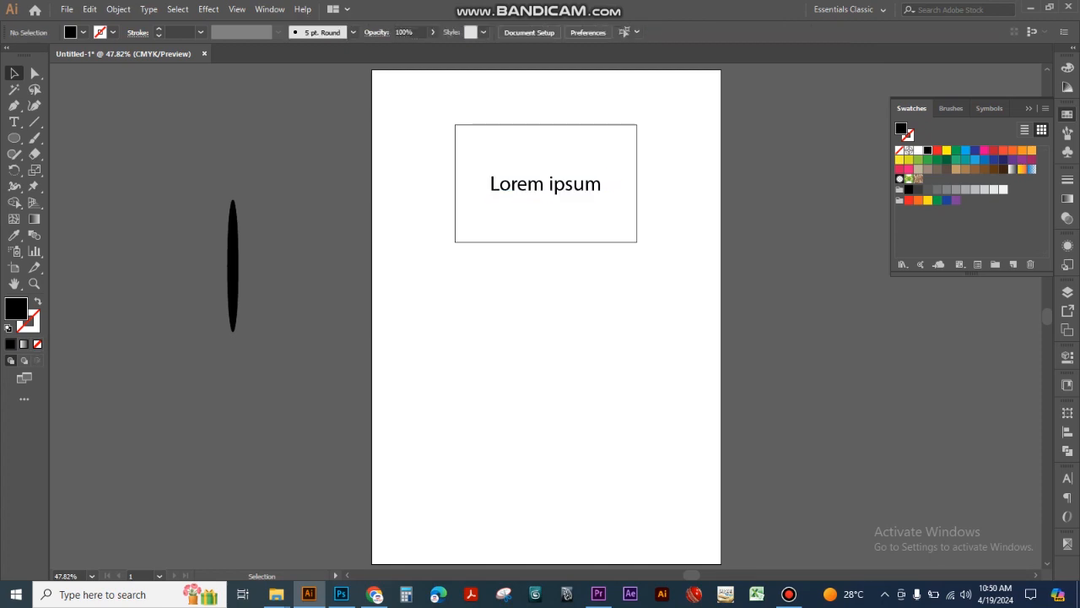
- Move the rectangle off the artboard to its right, and set the Lorem ipsum text to Align to Artboard
drag(636, 180, 915, 339)
click(545, 184)
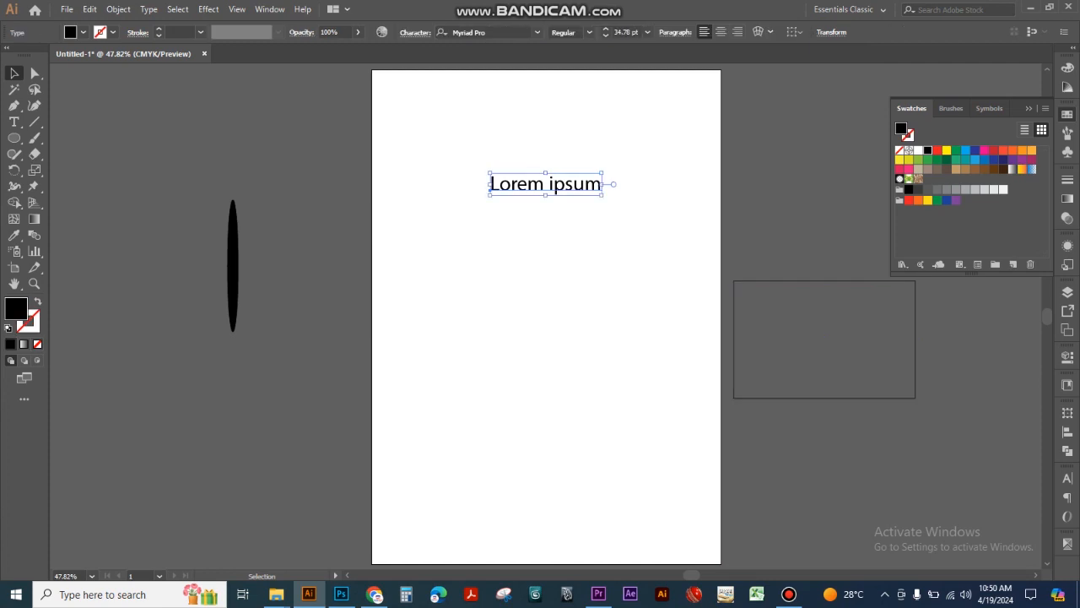
click(794, 32)
click(829, 77)
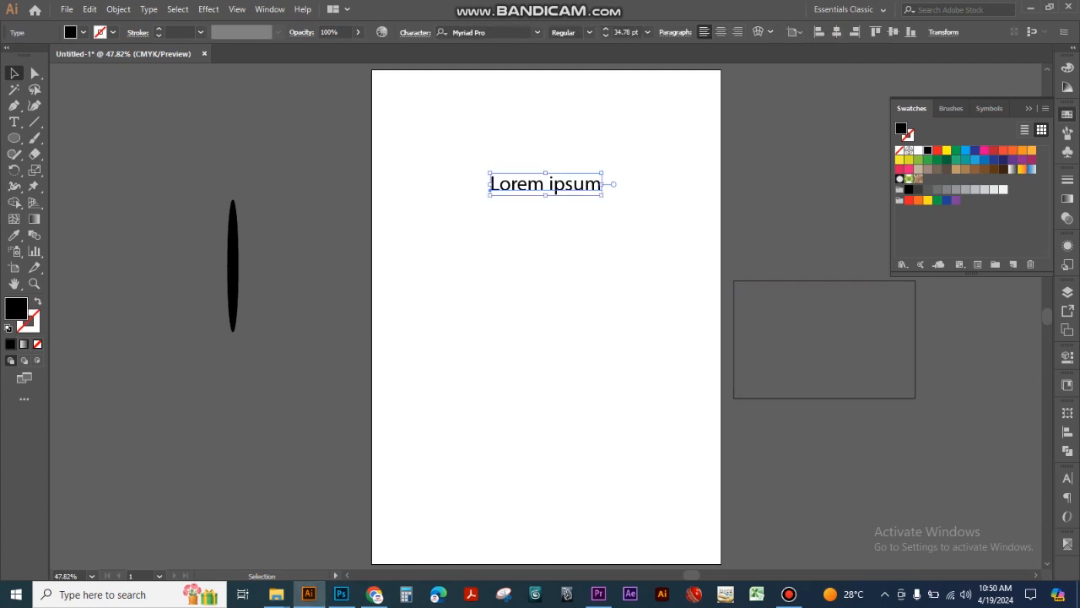
- Align the Lorem ipsum text horizontally to the artboard's left edge, right edge and finally its center
click(819, 32)
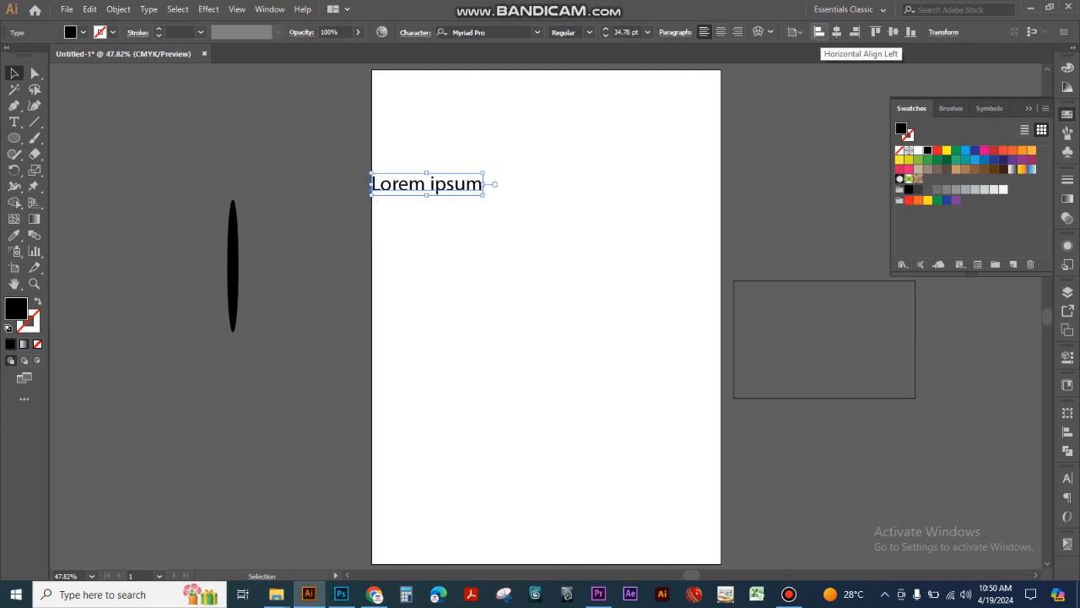
click(854, 32)
click(836, 32)
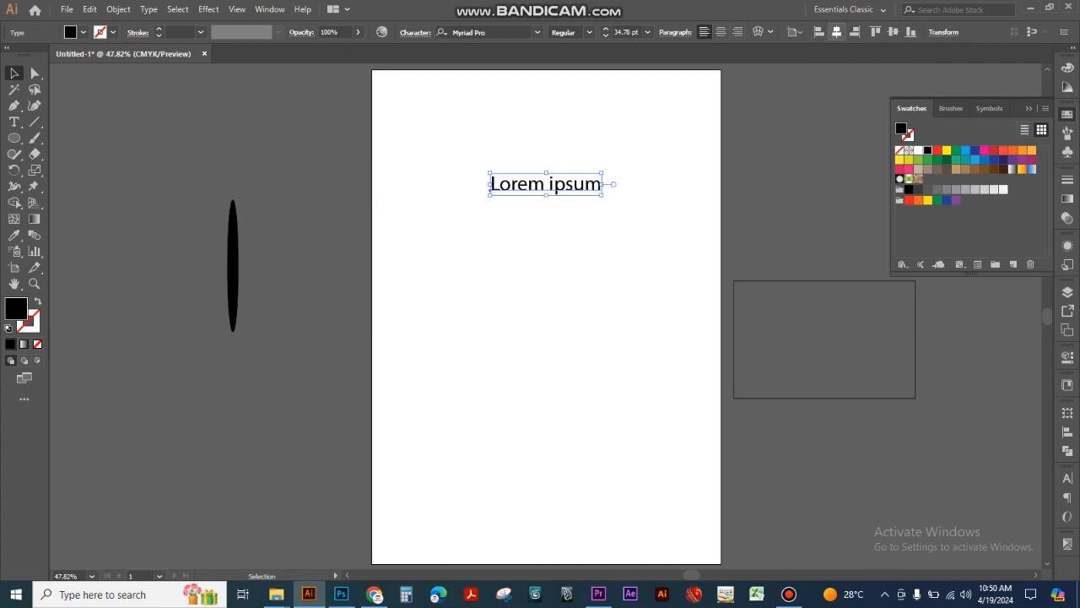
- Align the text vertically to the artboard's center, top edge and bottom edge, finishing at the center
click(893, 32)
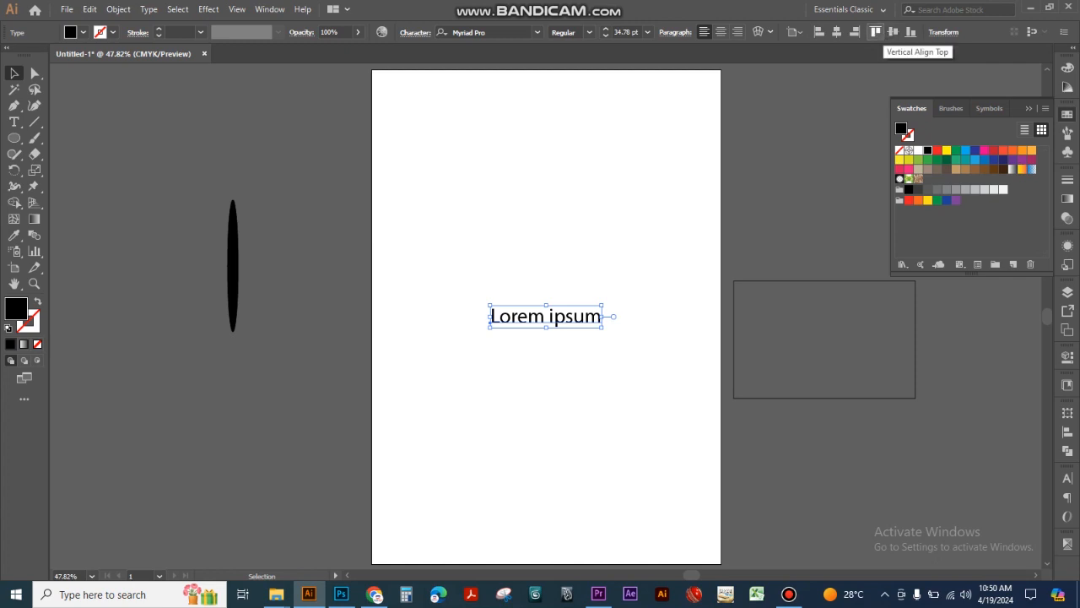
click(875, 32)
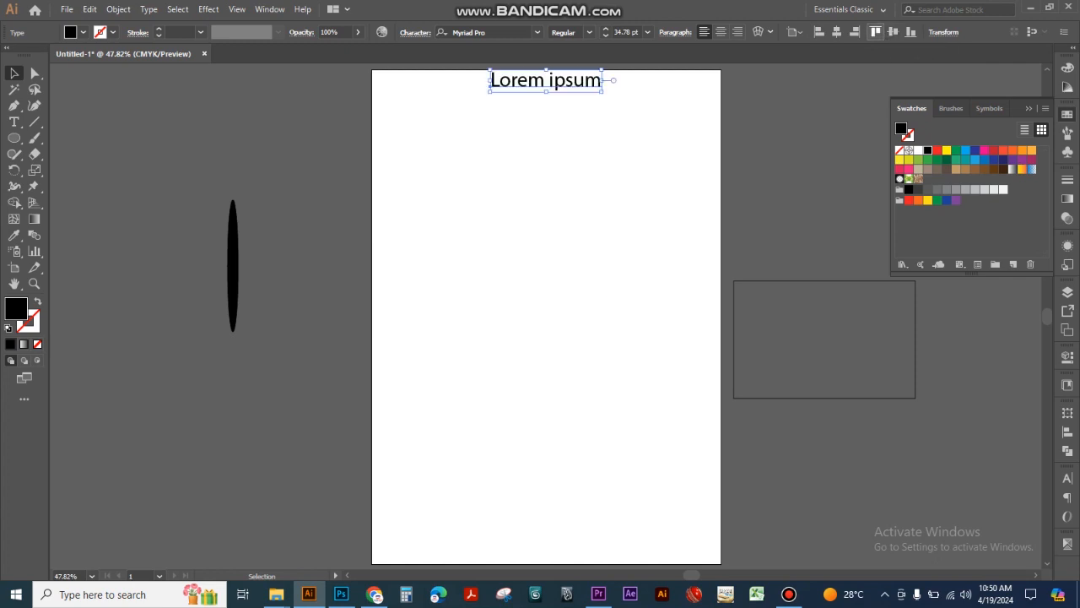
click(911, 32)
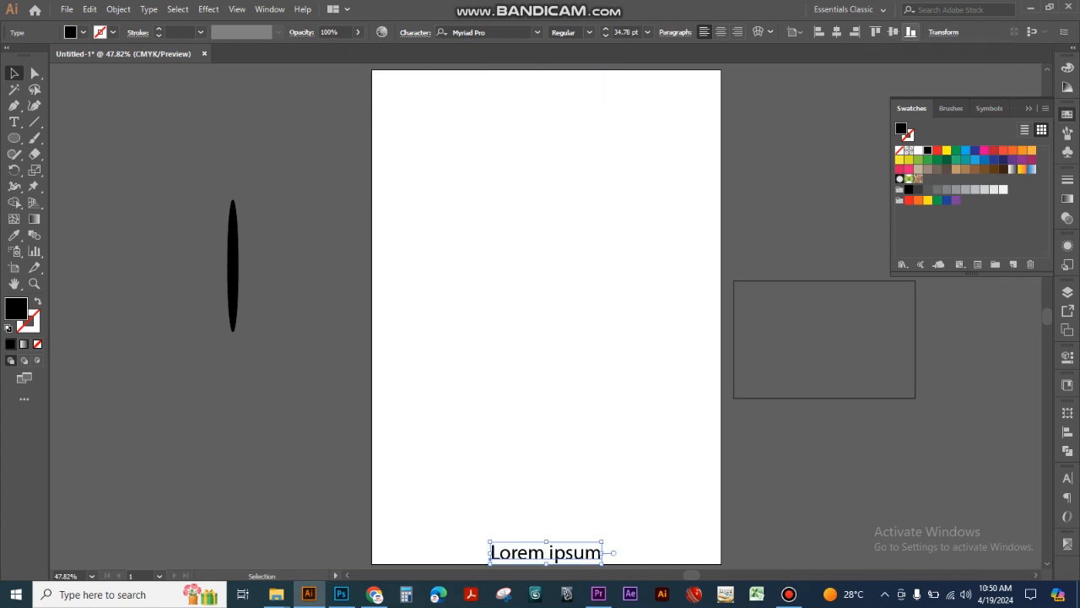
click(893, 32)
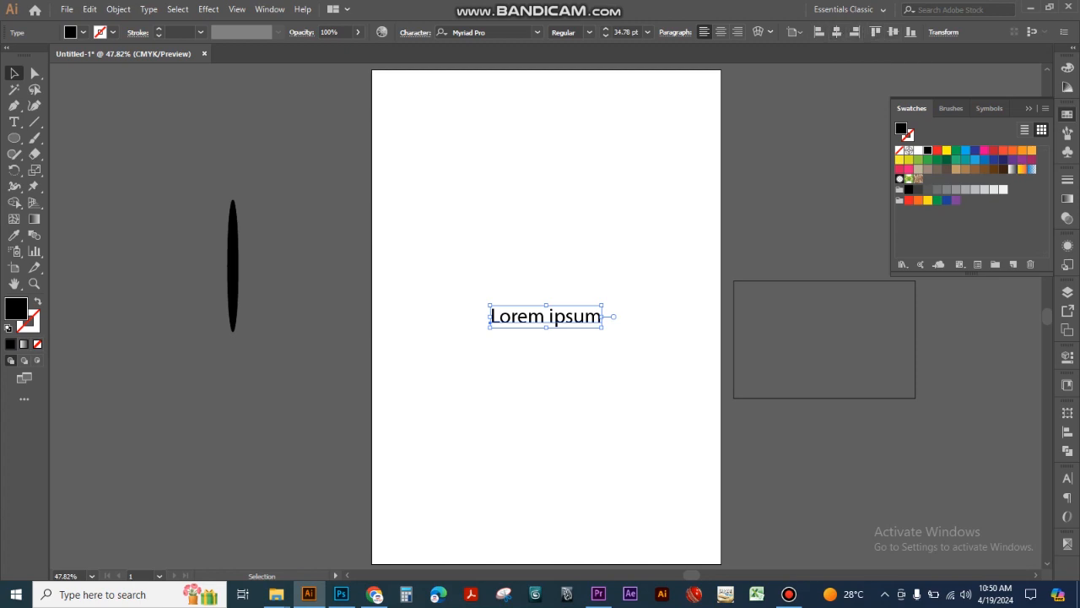
- Move the text up on the artboard, realign it to the vertical center and deselect it
drag(561, 314, 561, 209)
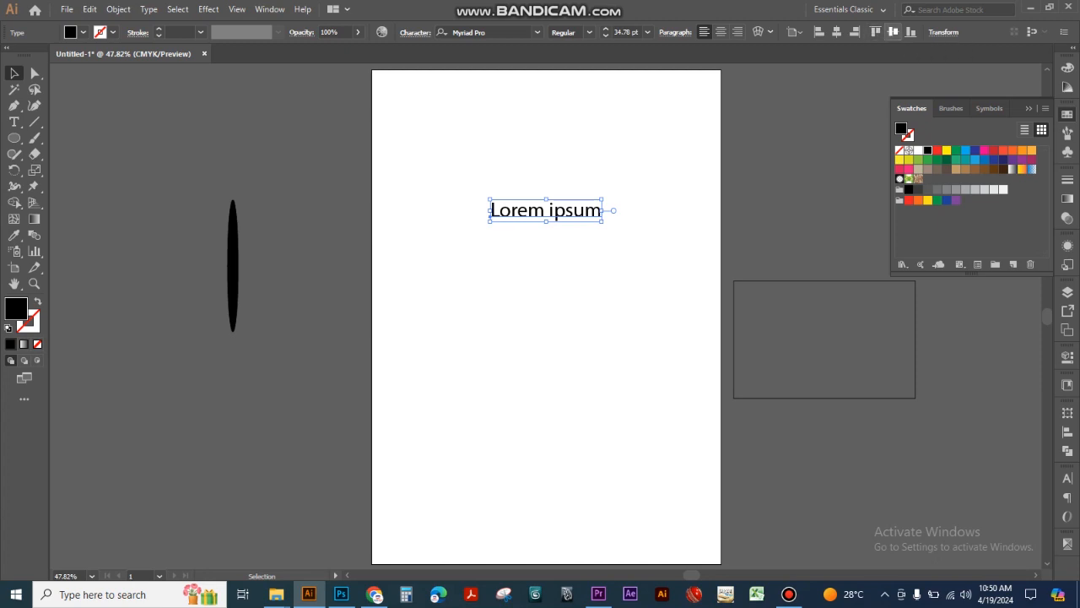
click(892, 32)
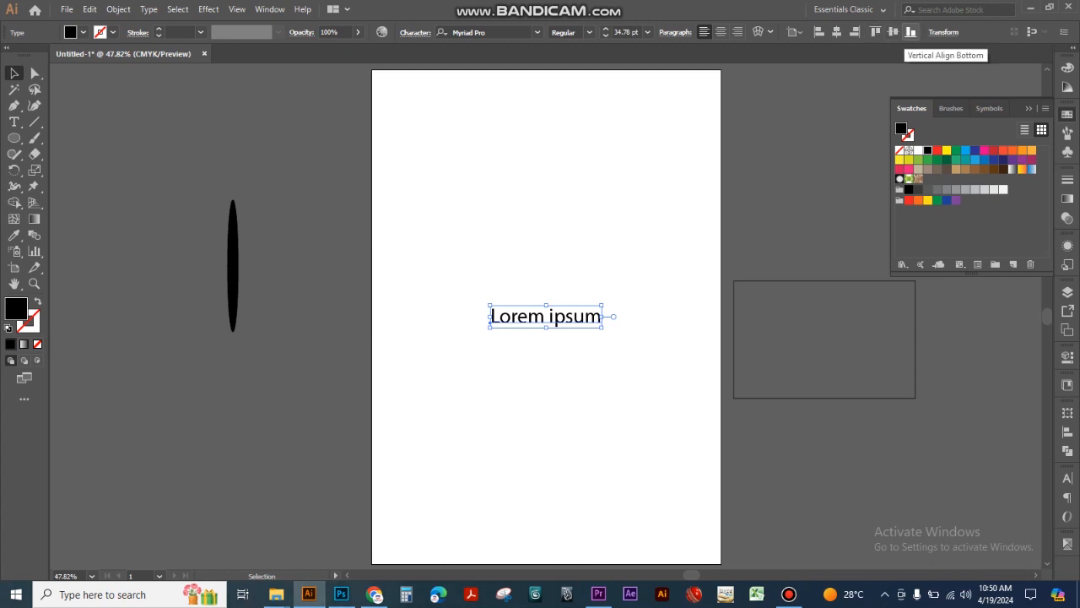
key(ctrl+shift+a)
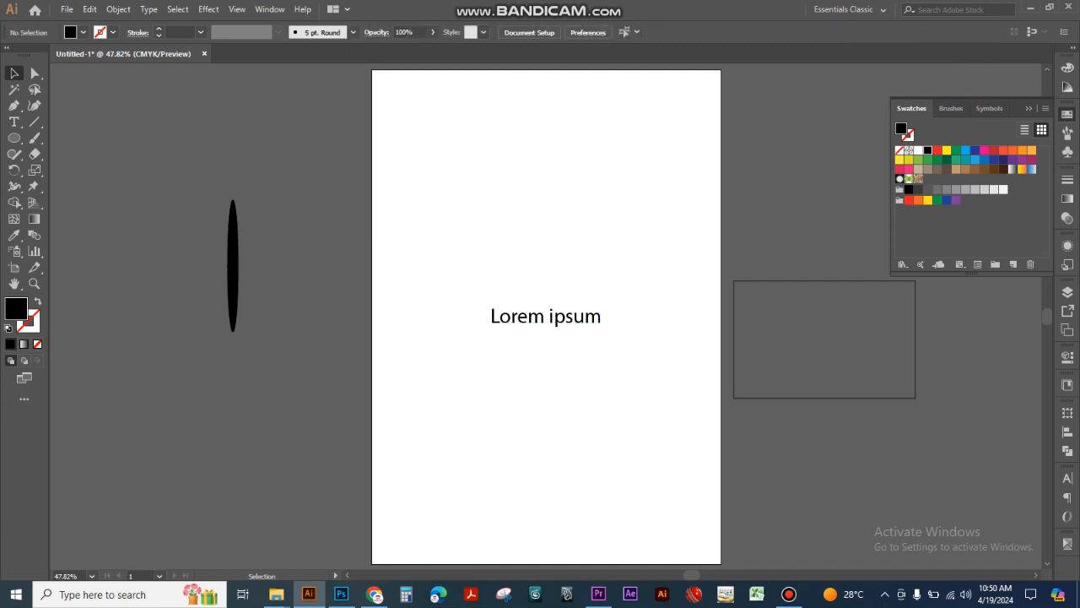
- Select the Lorem ipsum text and switch its alignment reference to Align to Selection
click(546, 317)
key(ctrl+shift+a)
drag(479, 268, 562, 368)
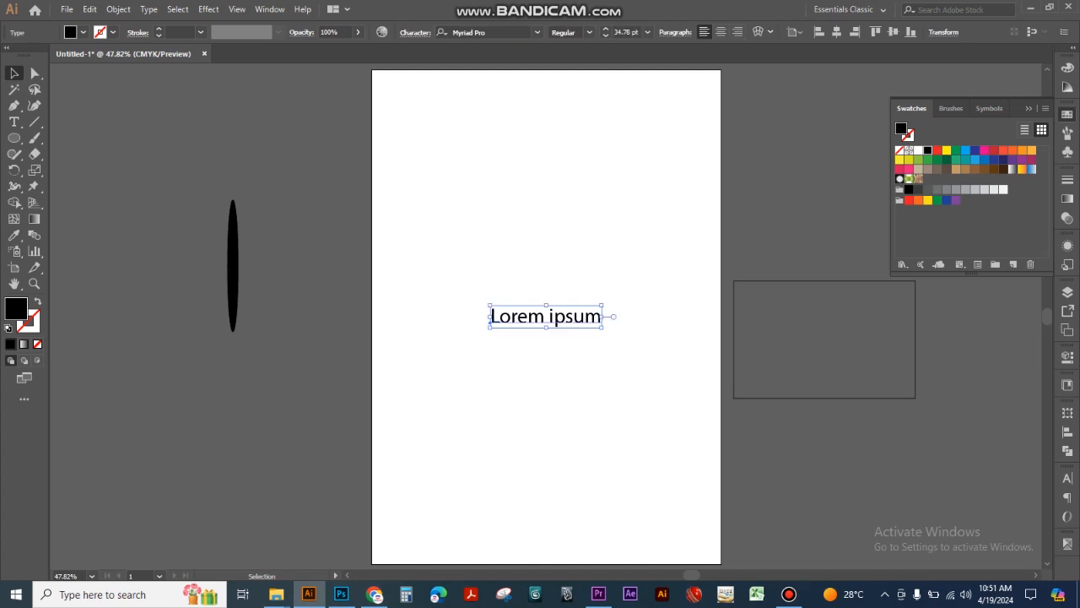
click(795, 32)
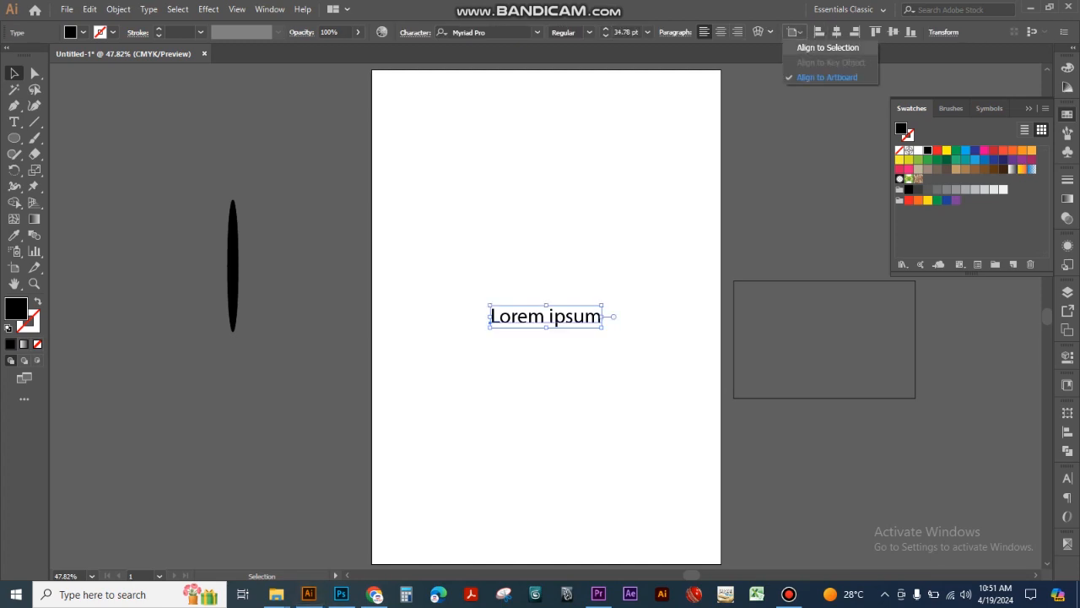
click(828, 48)
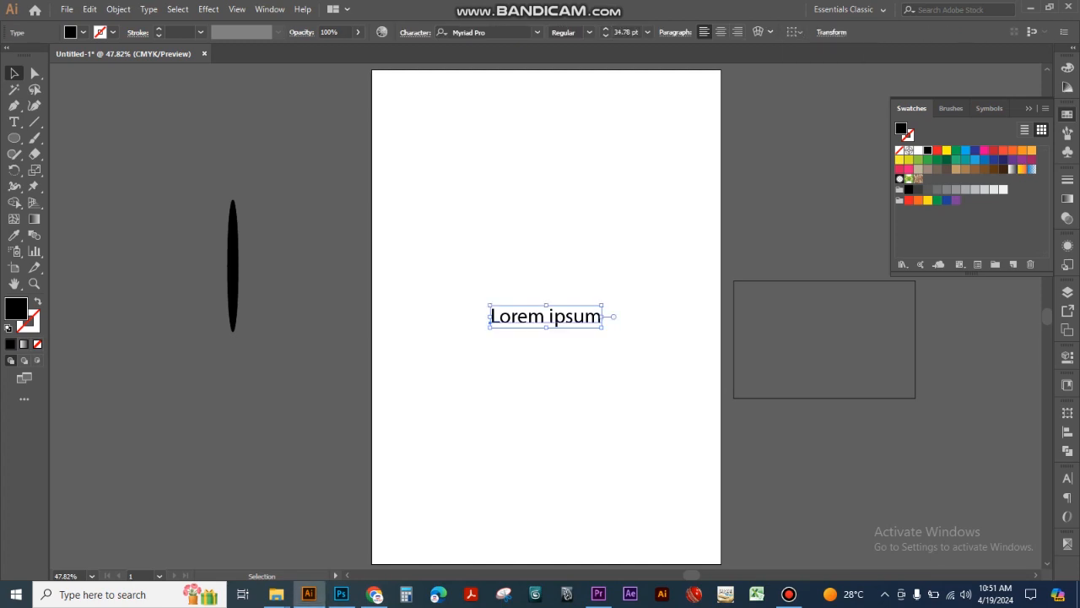
- Move the rectangle back onto the upper part of the artboard and place the Lorem ipsum text in its middle
click(796, 281)
drag(825, 339, 544, 175)
drag(490, 321, 490, 181)
key(ctrl+shift+a)
drag(419, 159, 516, 242)
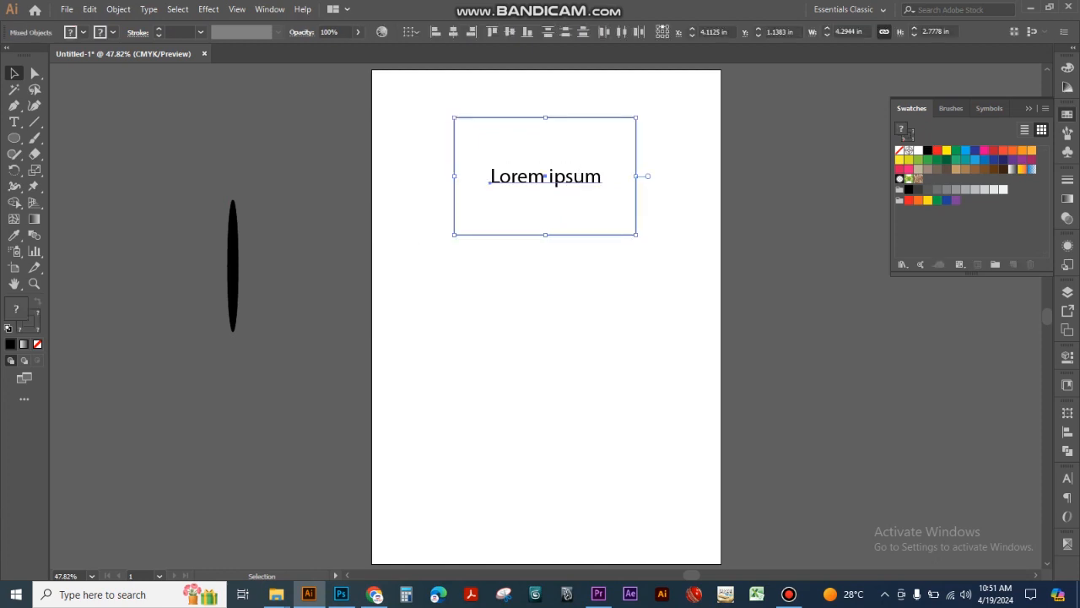
click(523, 262)
click(545, 177)
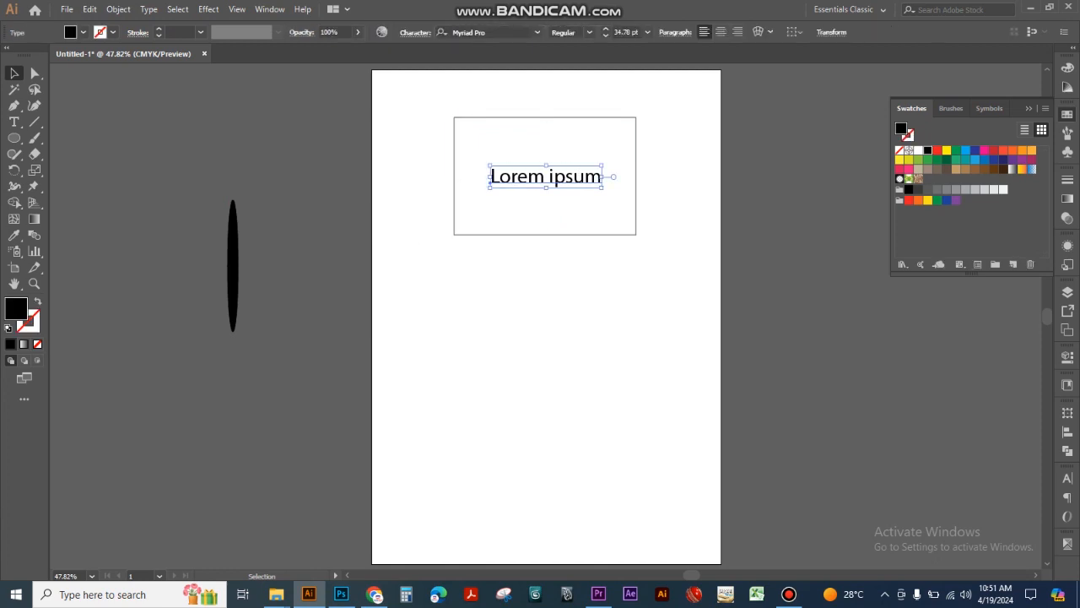
drag(518, 108, 537, 137)
click(412, 155)
drag(409, 153, 456, 184)
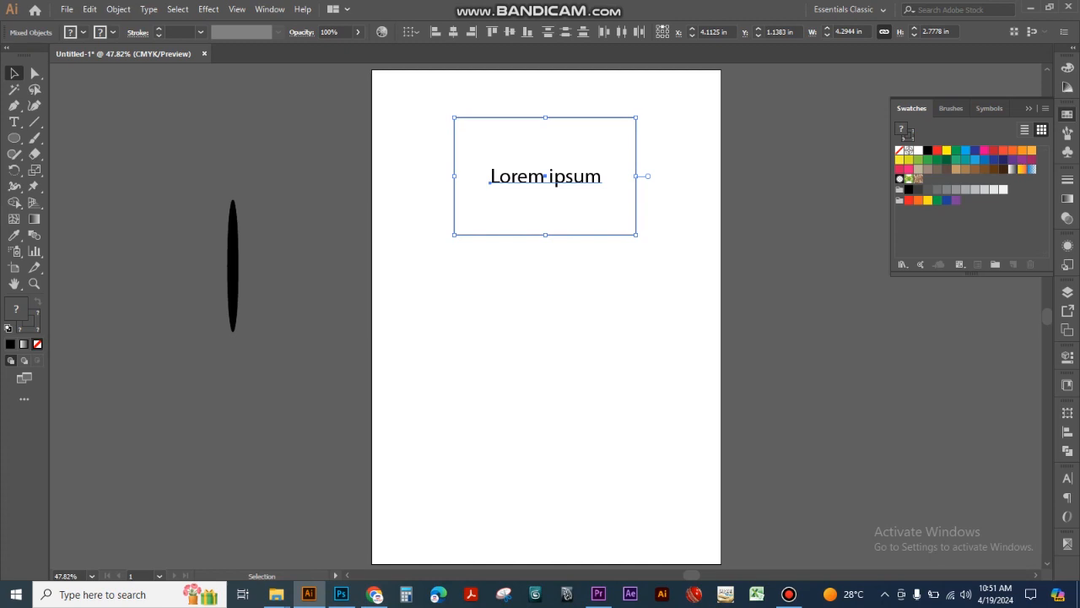
key(ctrl+shift+a)
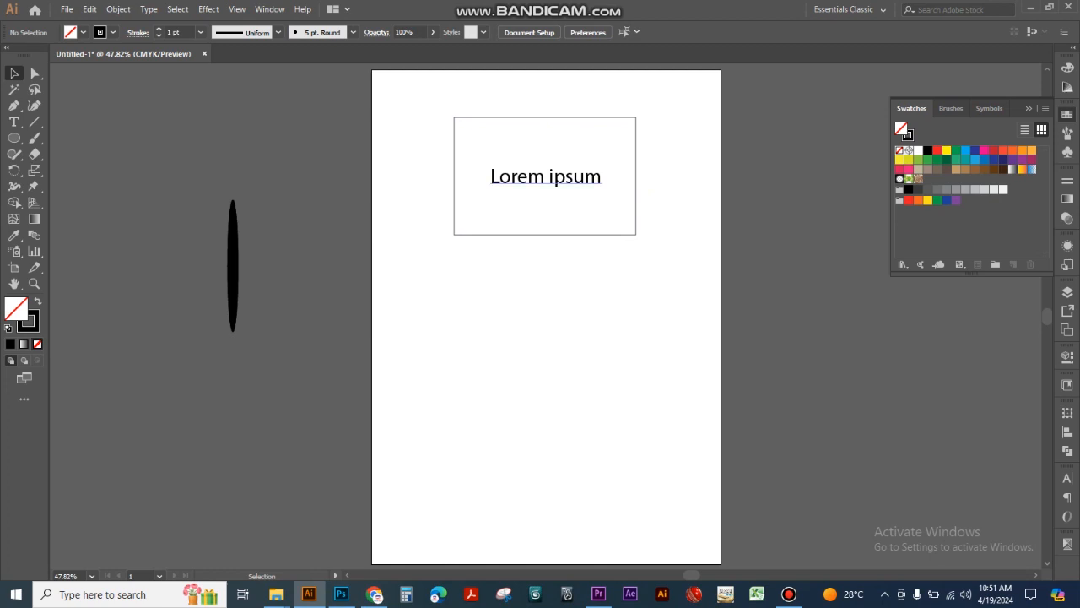
click(556, 179)
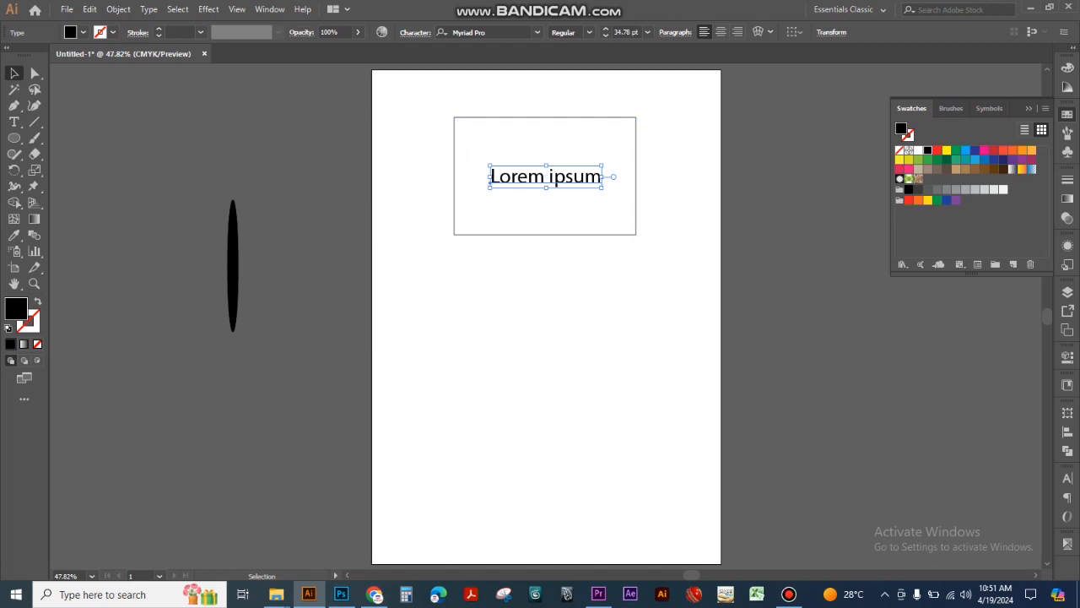
key(ctrl+shift+a)
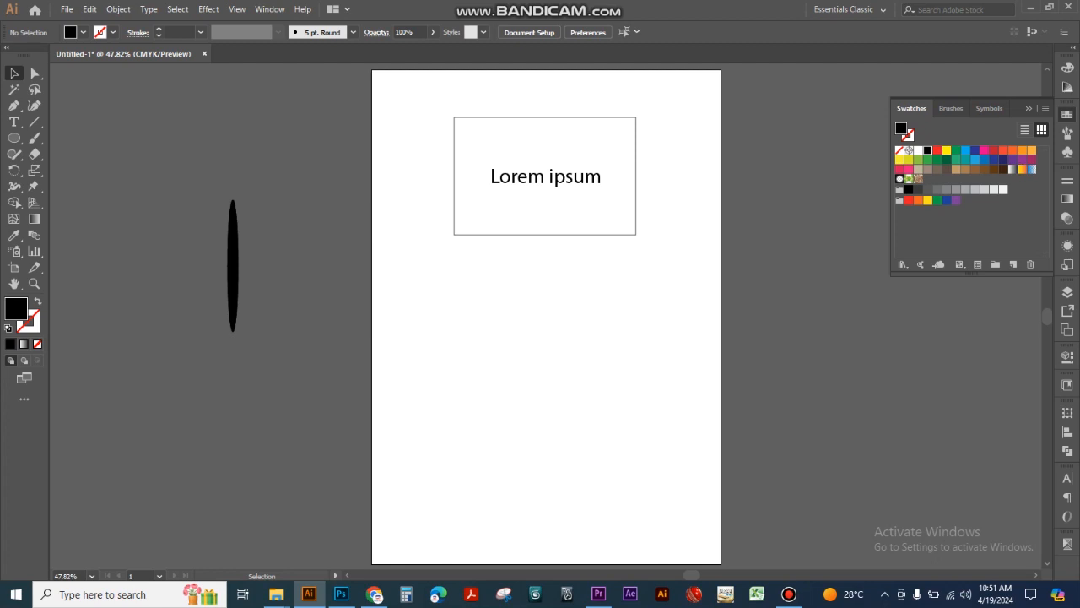
click(546, 177)
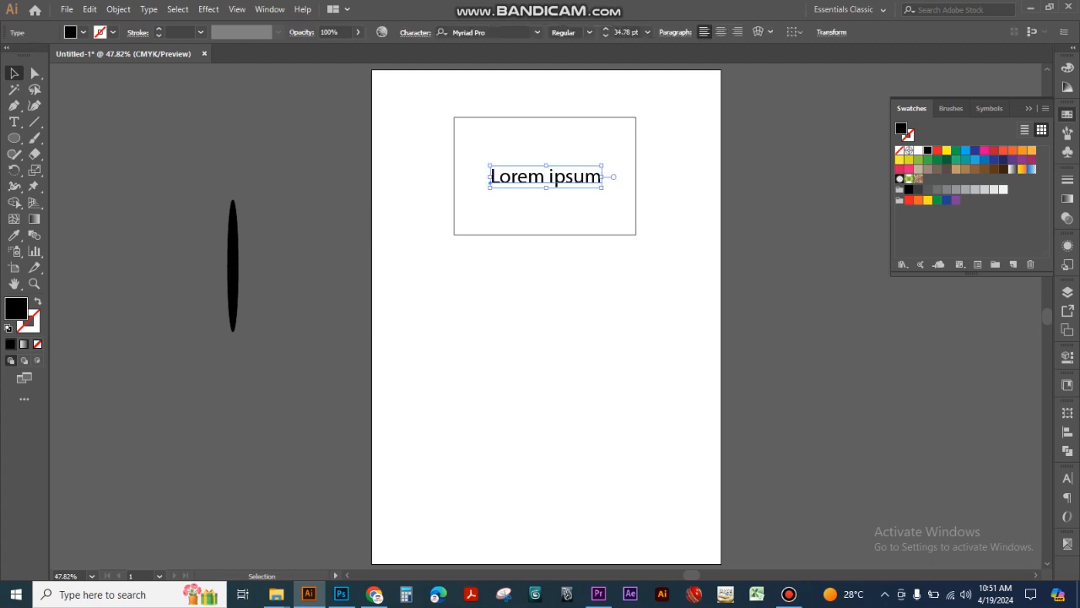
click(794, 32)
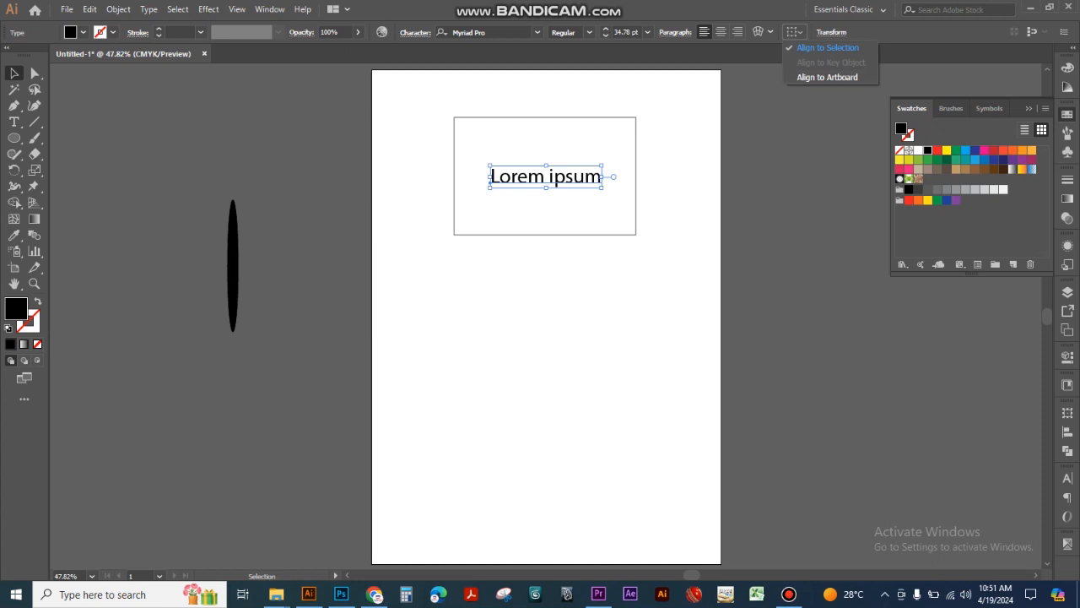
click(828, 48)
- Using Align to Selection, align the text and rectangle by their horizontal centers, right edges and finally left edges
drag(426, 169, 528, 203)
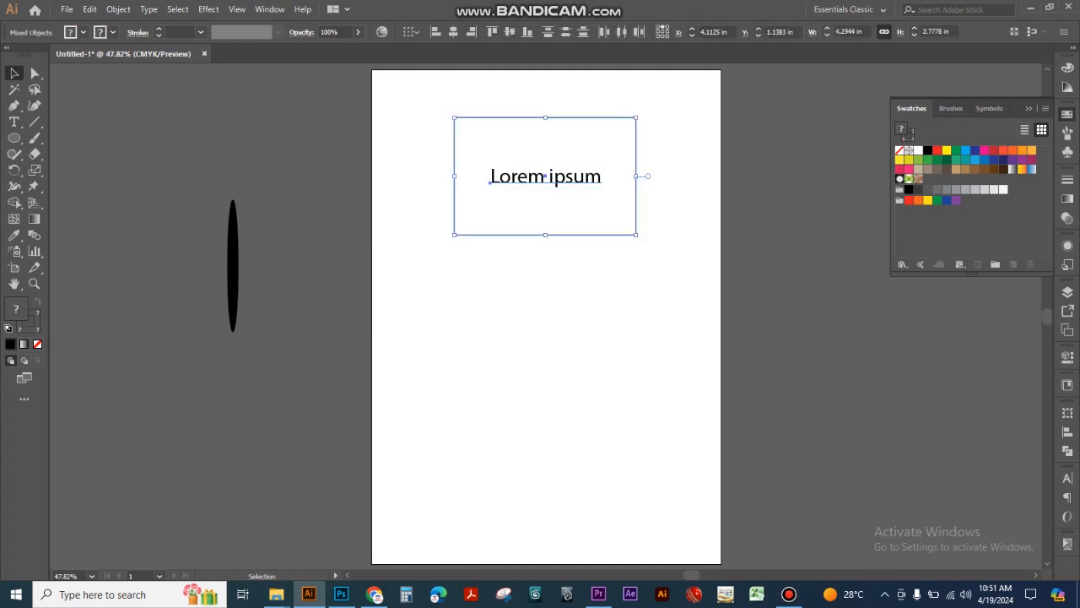
click(412, 32)
click(433, 48)
click(453, 32)
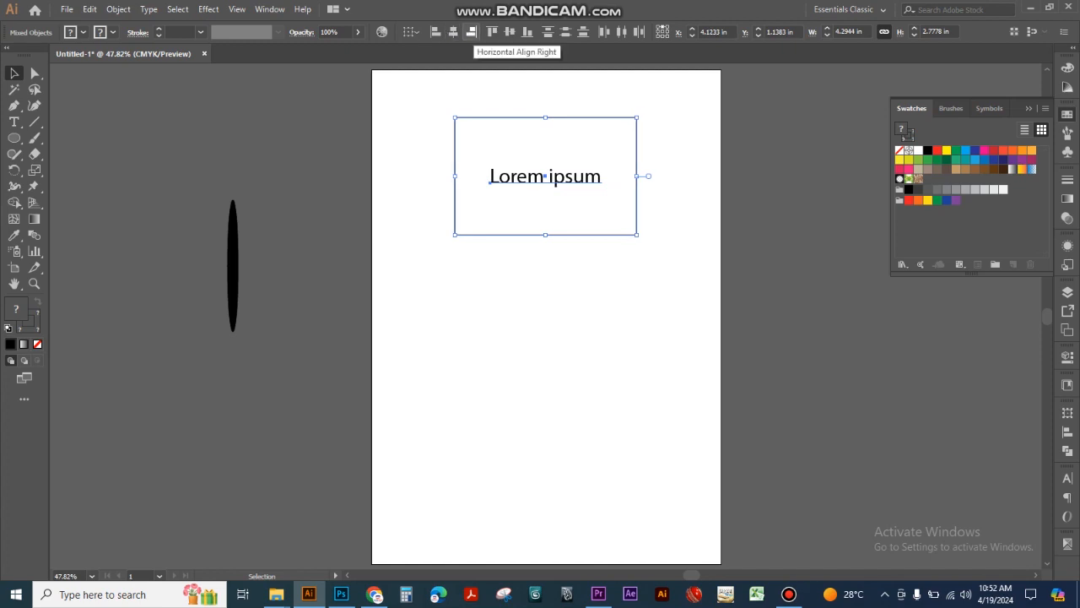
click(472, 32)
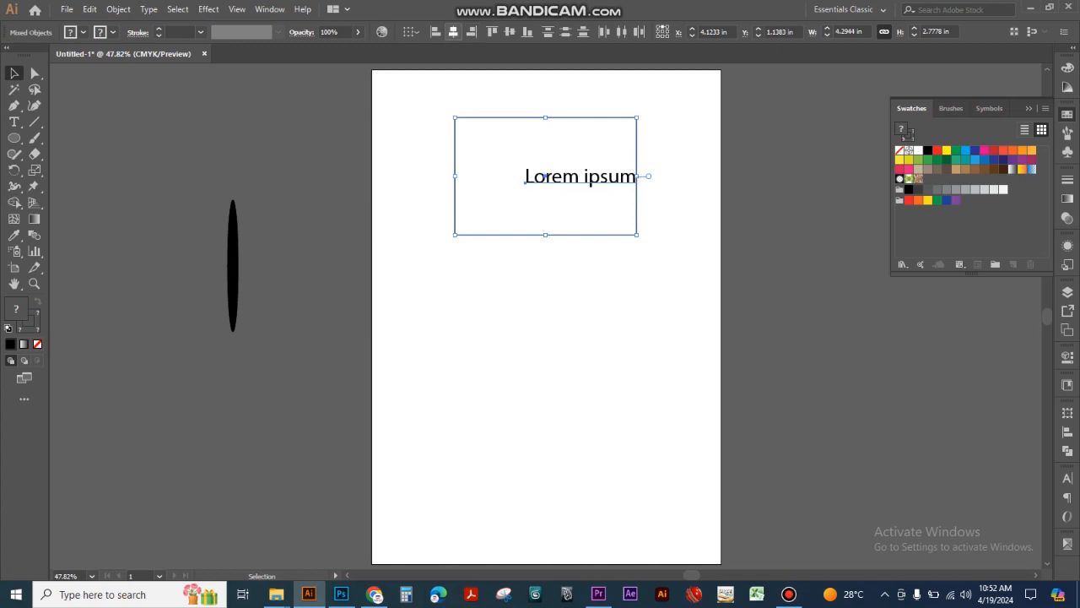
click(436, 32)
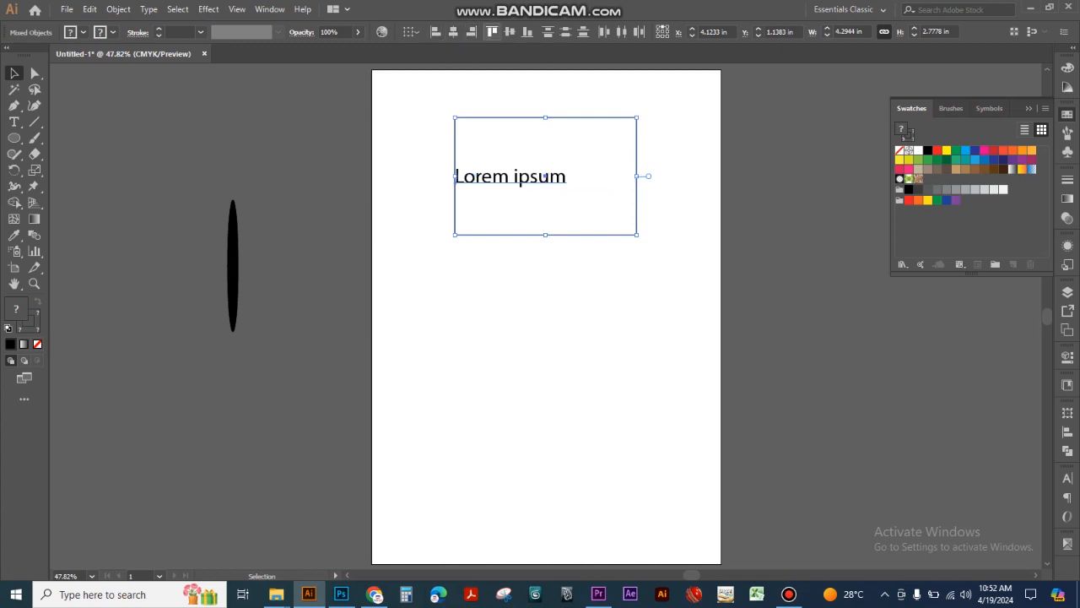
- Align the text and rectangle by their top edges, bottom edges and finally their vertical centers
click(492, 32)
click(527, 32)
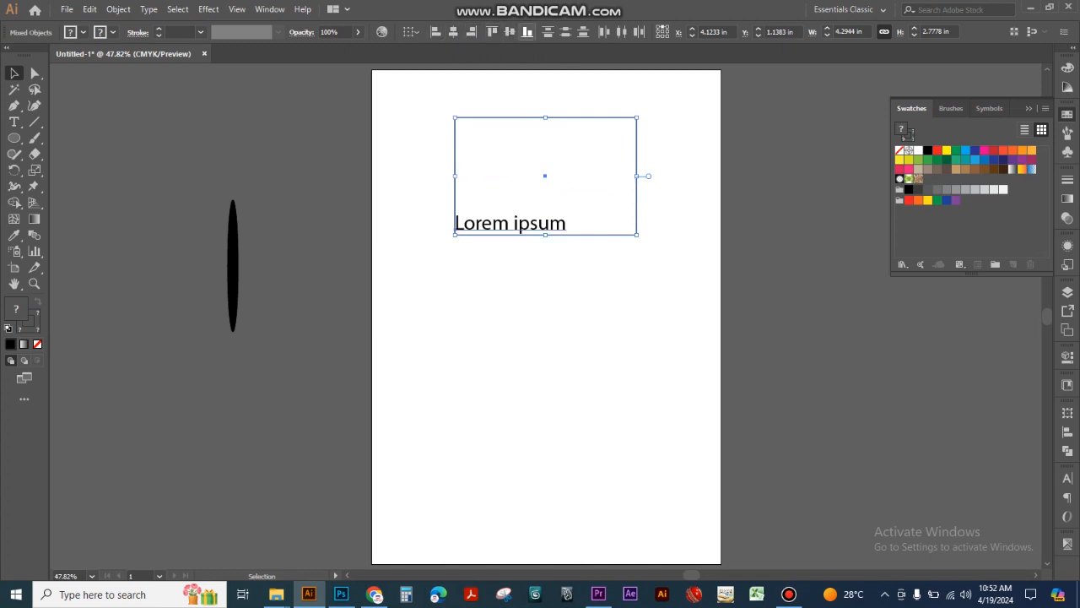
click(509, 32)
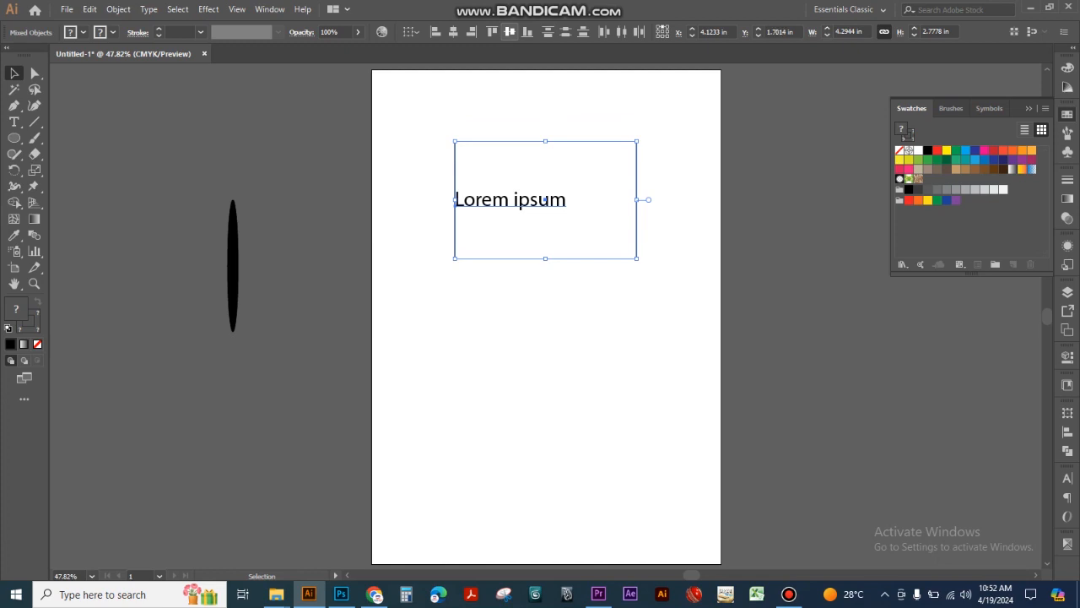
- Align the text and rectangle by horizontal centers, left edges and finally horizontal centers again, and move both slightly up and to the right
click(454, 32)
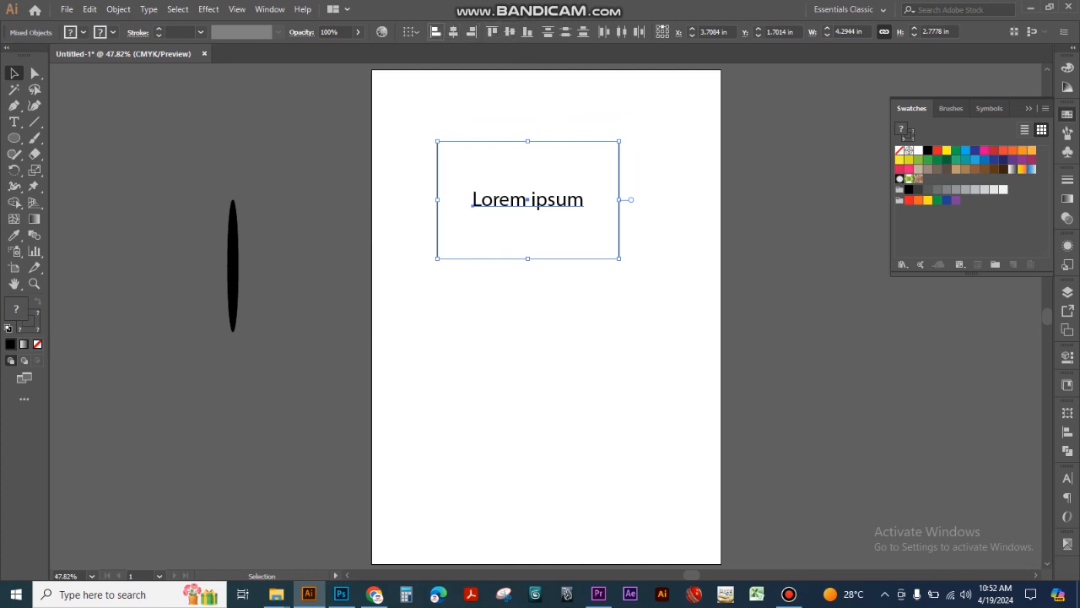
click(436, 32)
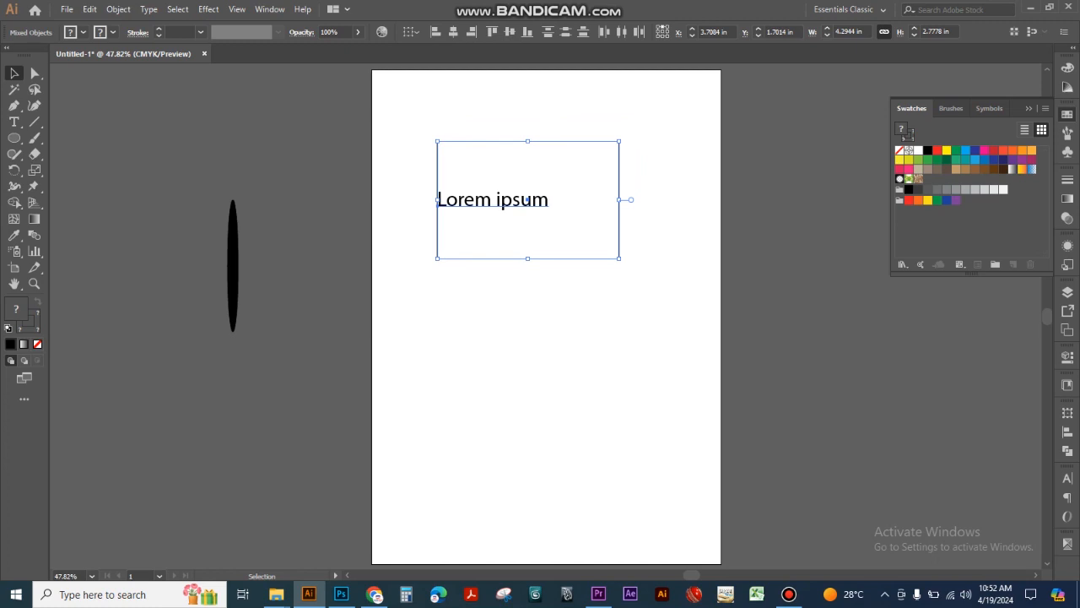
click(453, 32)
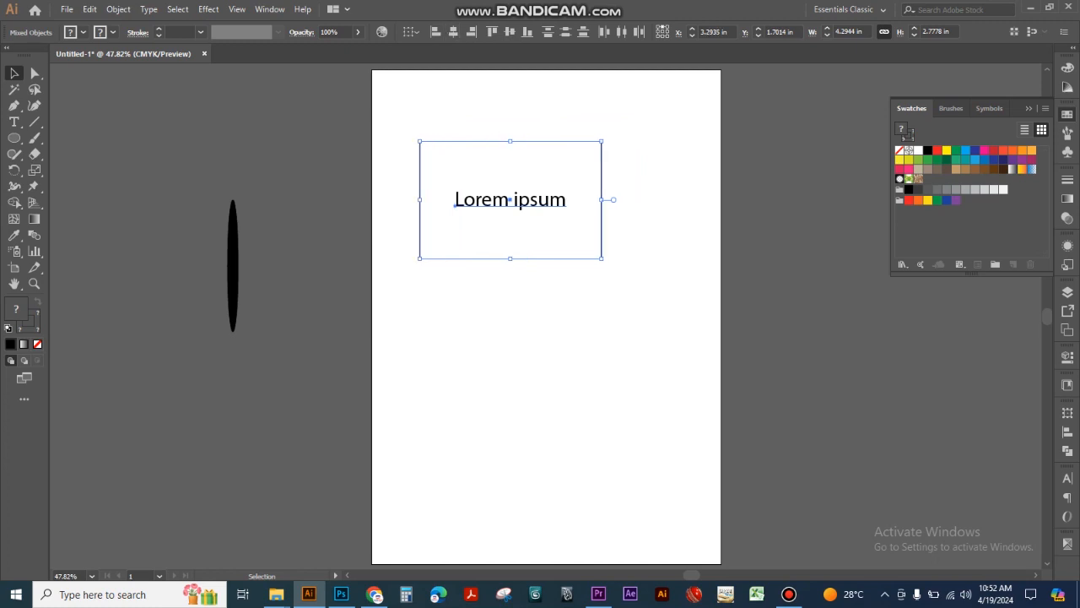
drag(538, 191, 567, 177)
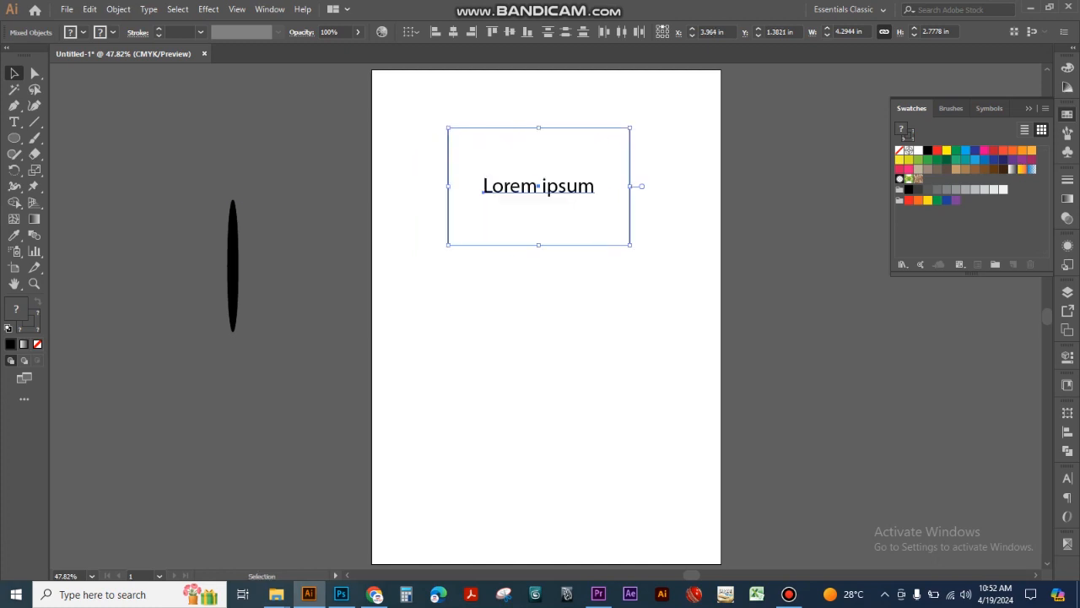
- Switch to Align to Key Object with the text as key object and align the rectangle to its left edge, right edge and finally horizontal center
click(411, 33)
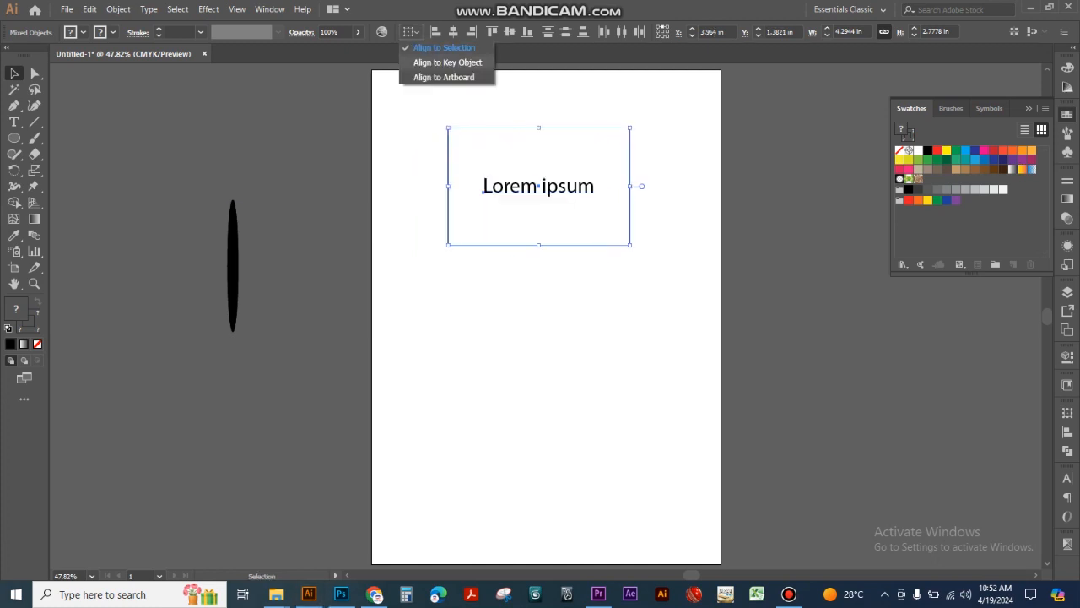
click(449, 64)
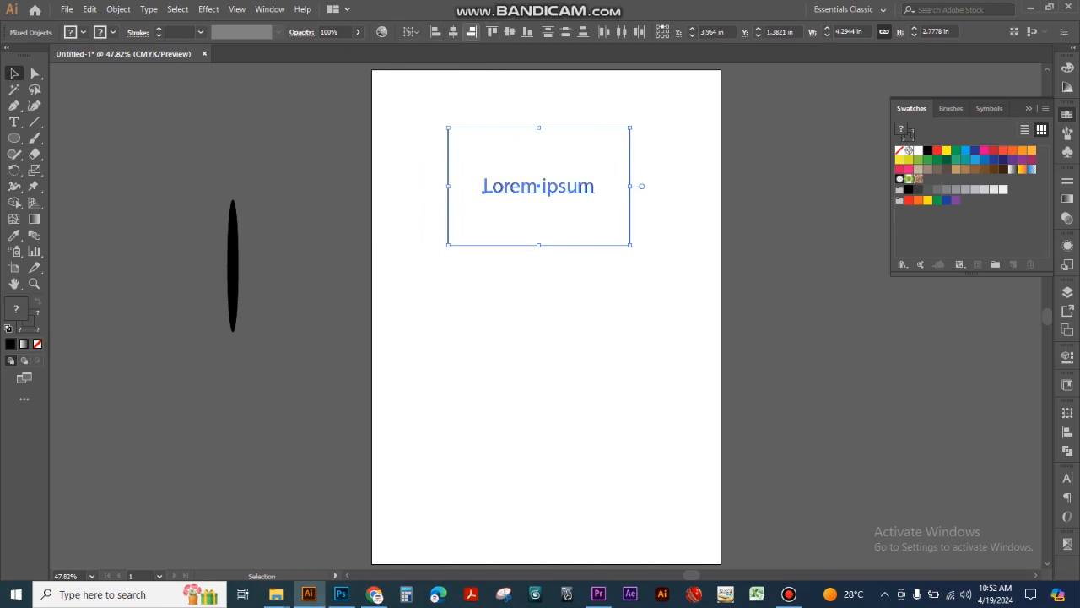
click(437, 32)
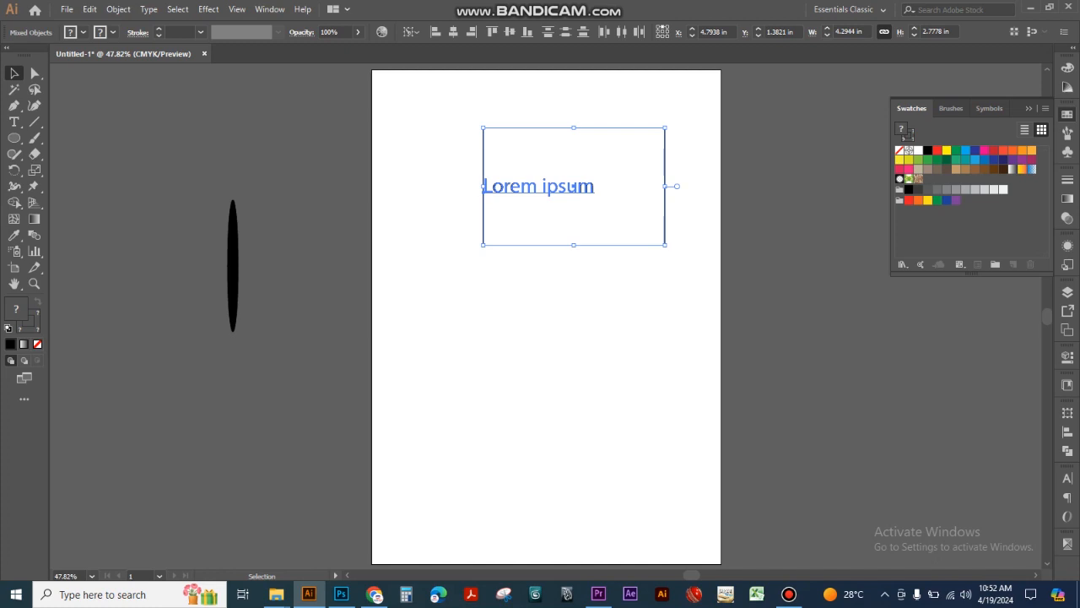
click(471, 32)
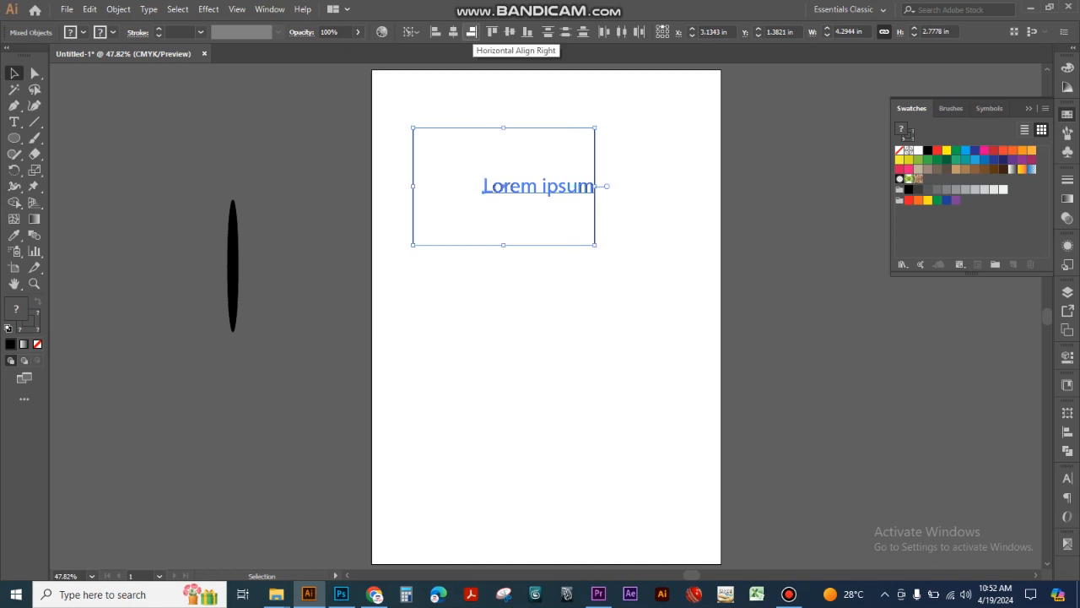
click(453, 32)
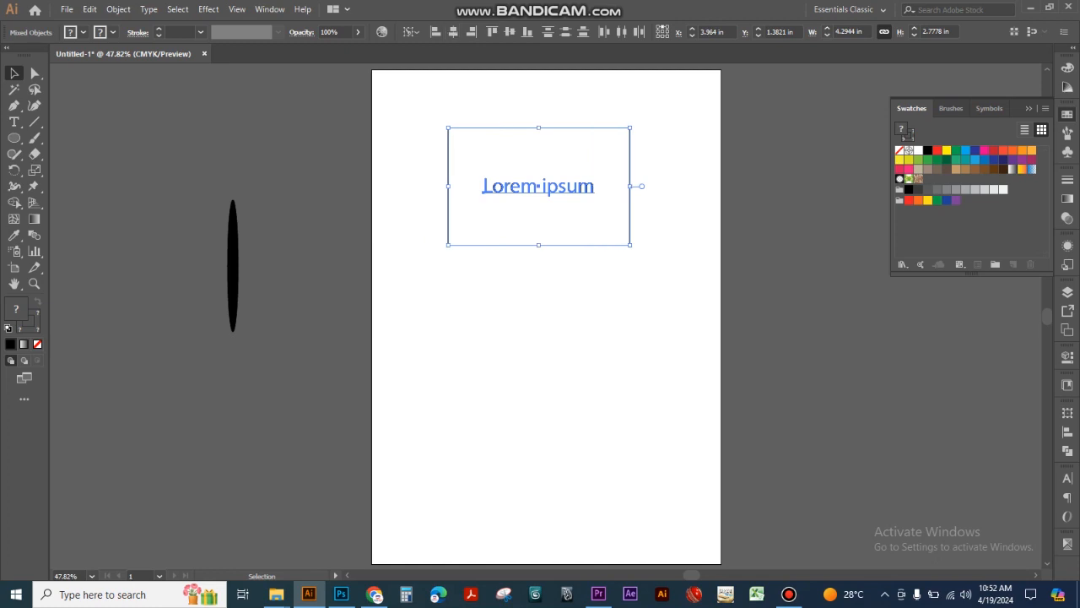
- Align the rectangle to the key text by top edges, bottom edges and finally vertical centers
click(491, 32)
click(527, 32)
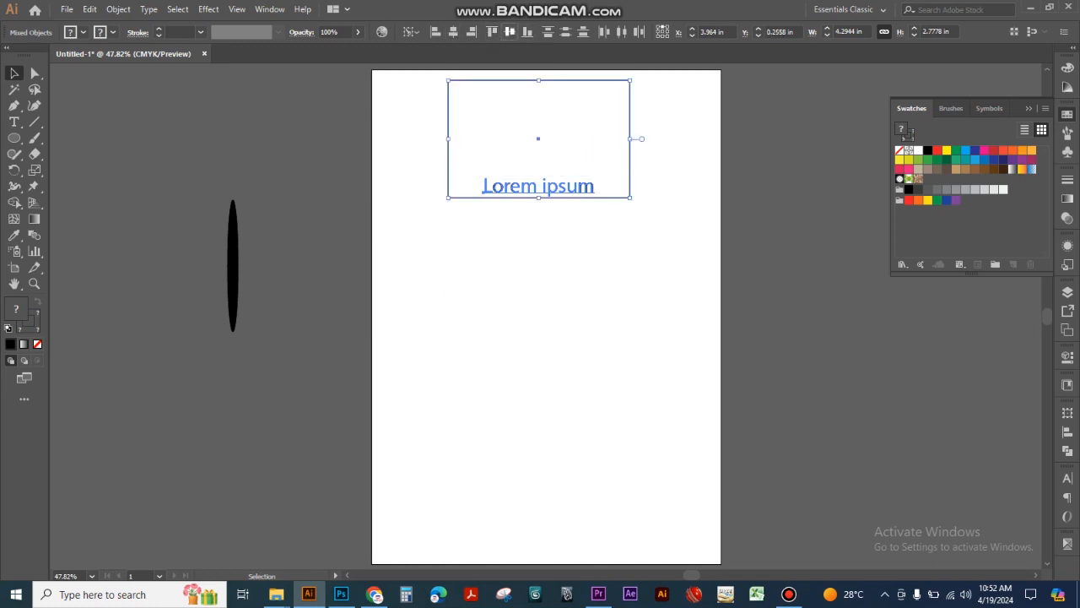
click(510, 32)
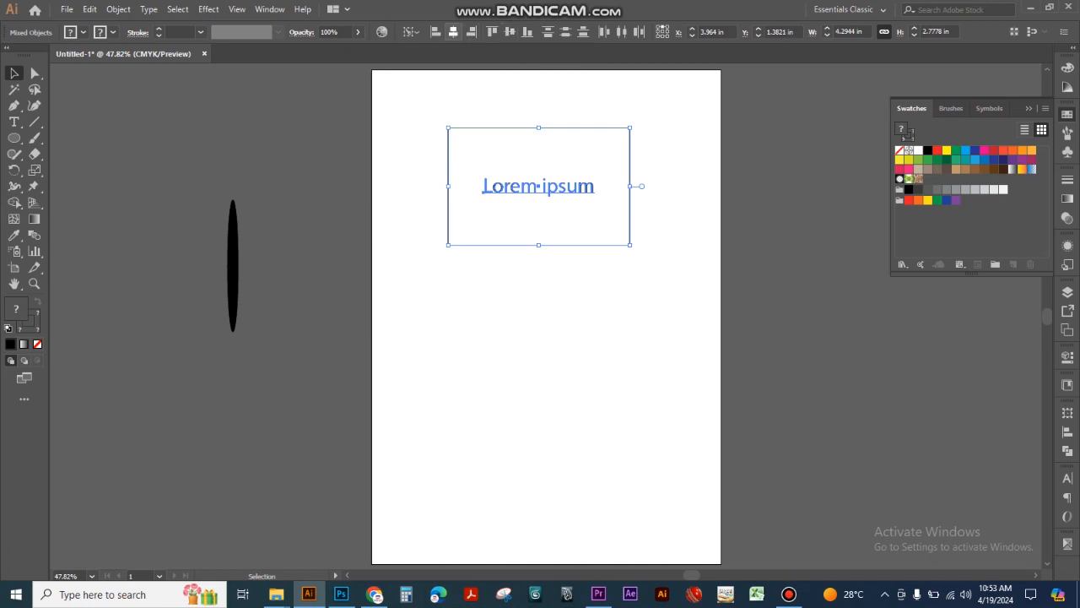
- Switch to Align to Selection and align the text and rectangle by right edges, left edges and finally horizontal centers
click(411, 32)
click(430, 48)
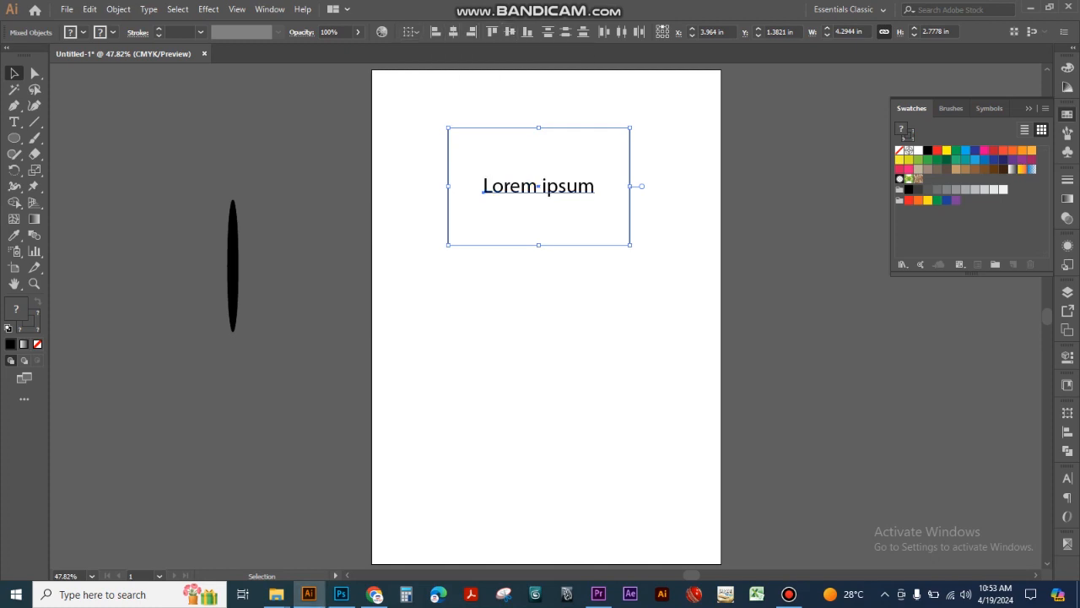
click(471, 32)
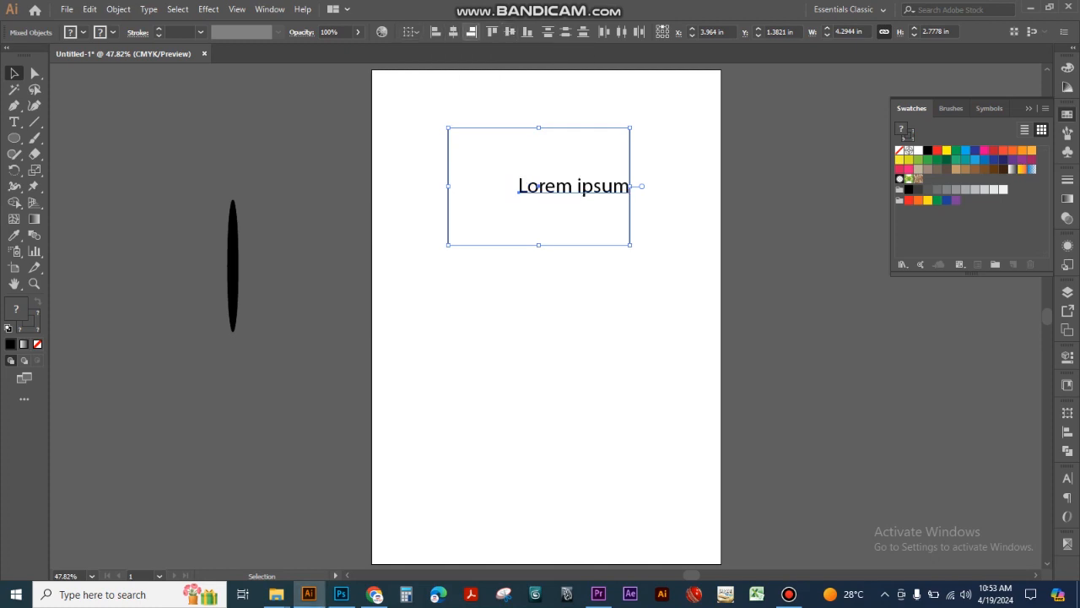
click(435, 32)
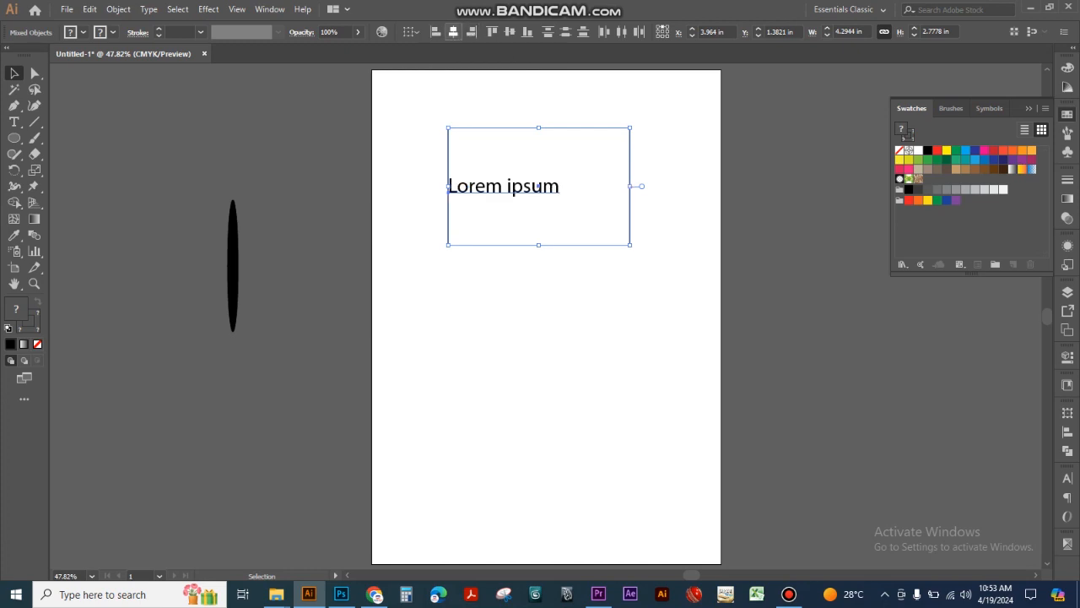
click(453, 32)
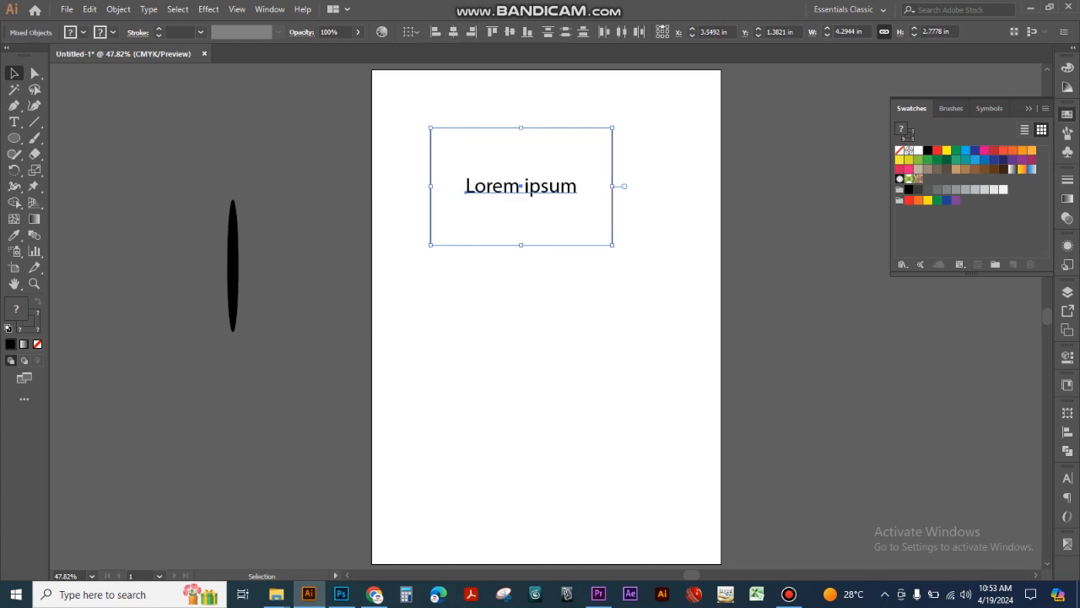
- Using Align to Selection, align the text and rectangle by top edges, vertical centers, bottom edges and finally vertical centers again
click(492, 32)
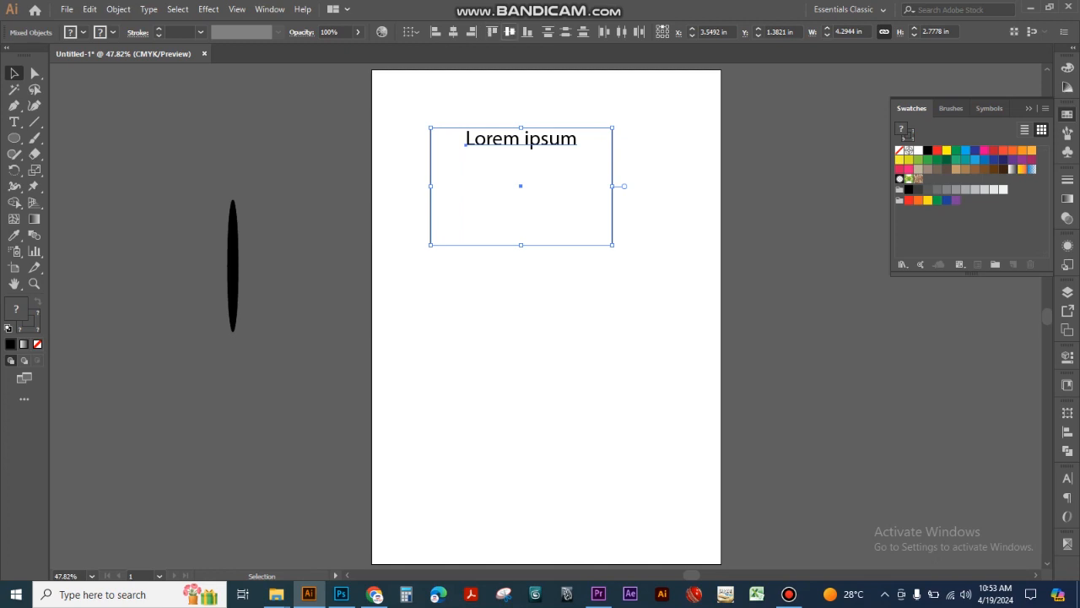
click(509, 32)
click(527, 32)
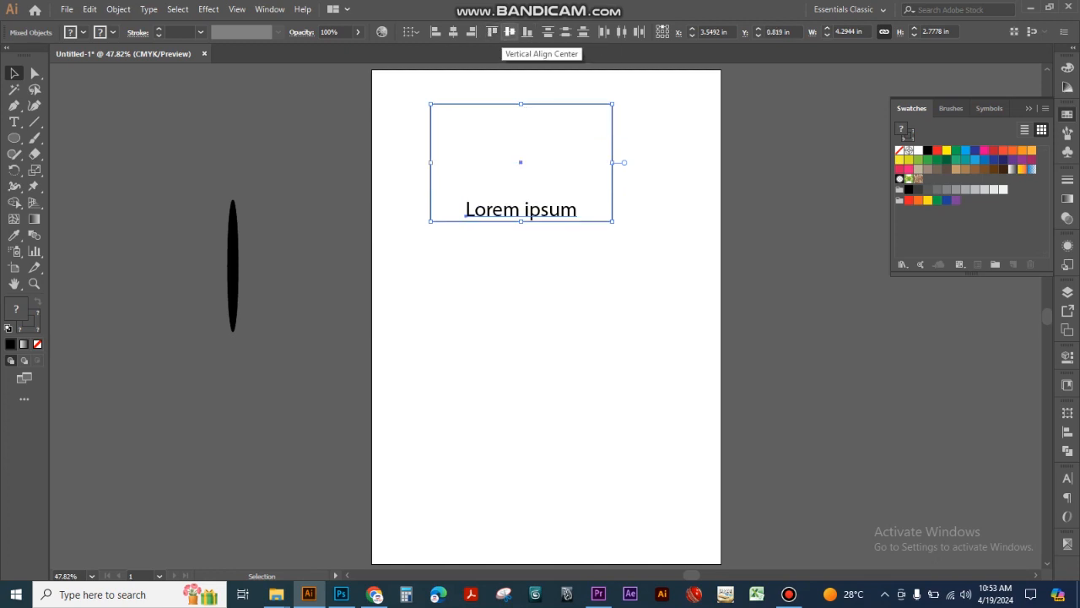
click(510, 32)
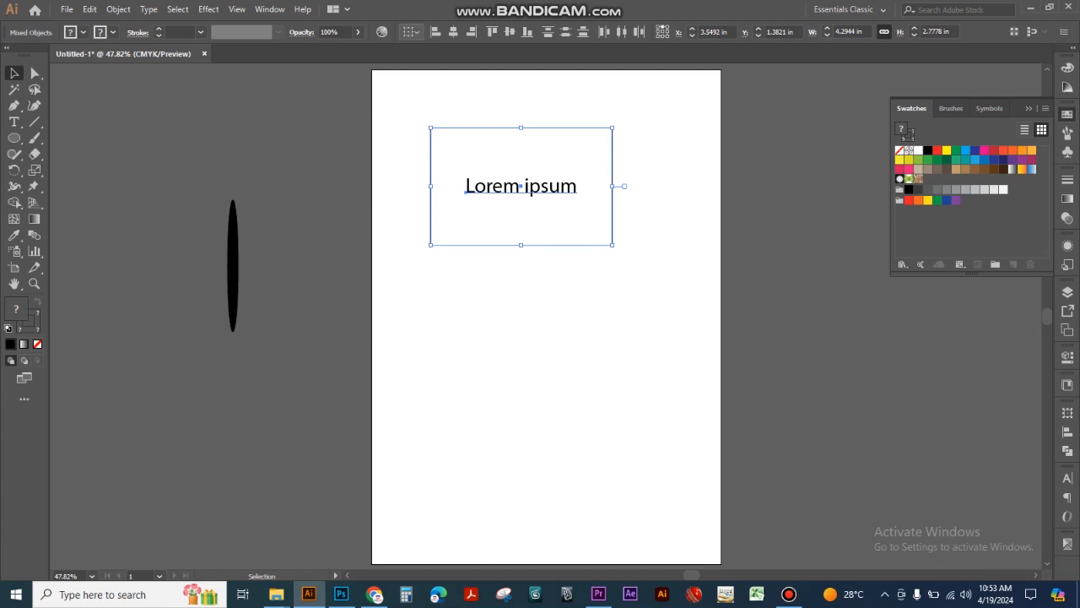
- Switch back to Align to Key Object and align the rectangle to the text by left edges, right edges and finally horizontal centers
click(410, 32)
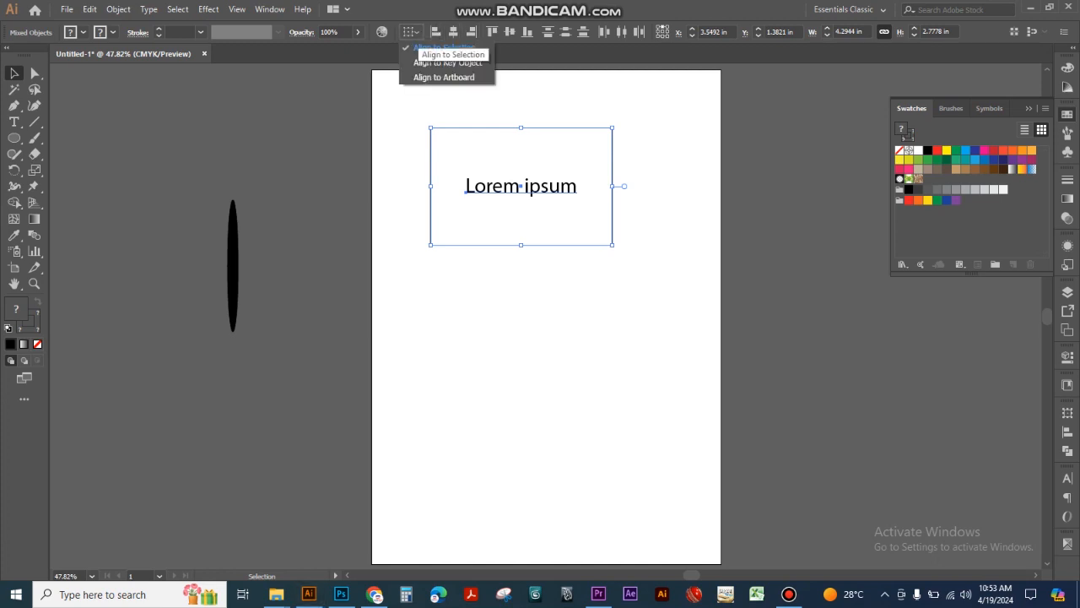
click(447, 63)
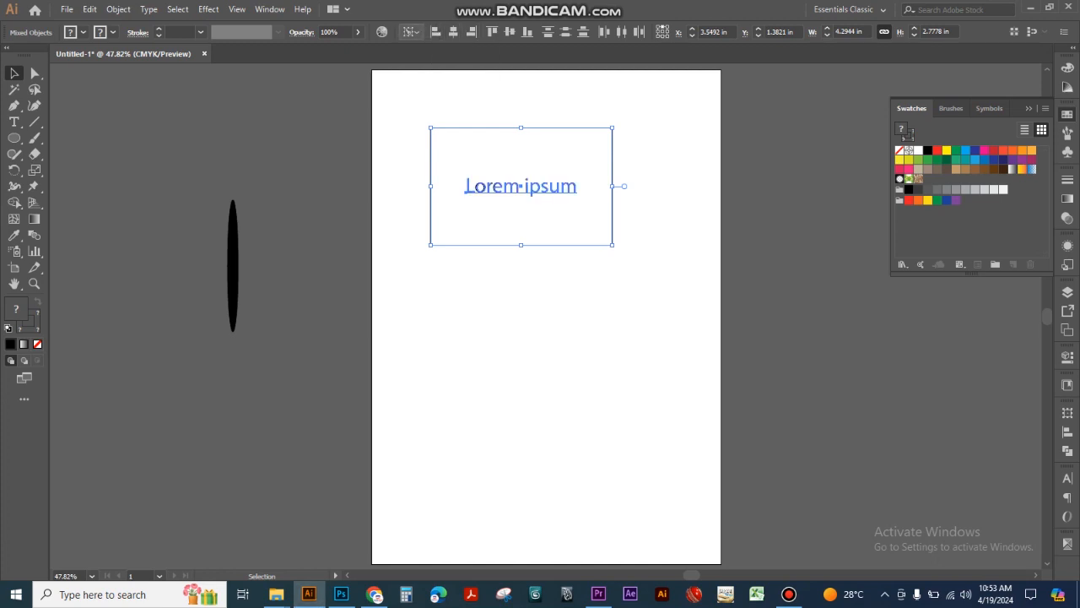
click(435, 32)
click(471, 32)
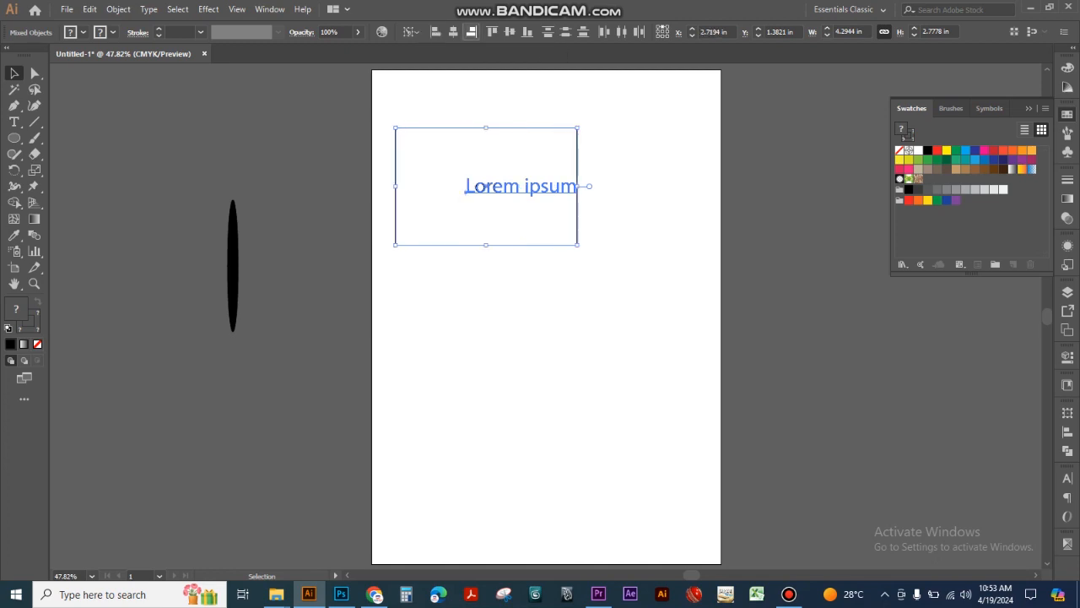
click(453, 32)
- With the text still as key object, align the rectangle to its top edge, bottom edge and finally vertical center
click(492, 32)
click(527, 32)
click(509, 32)
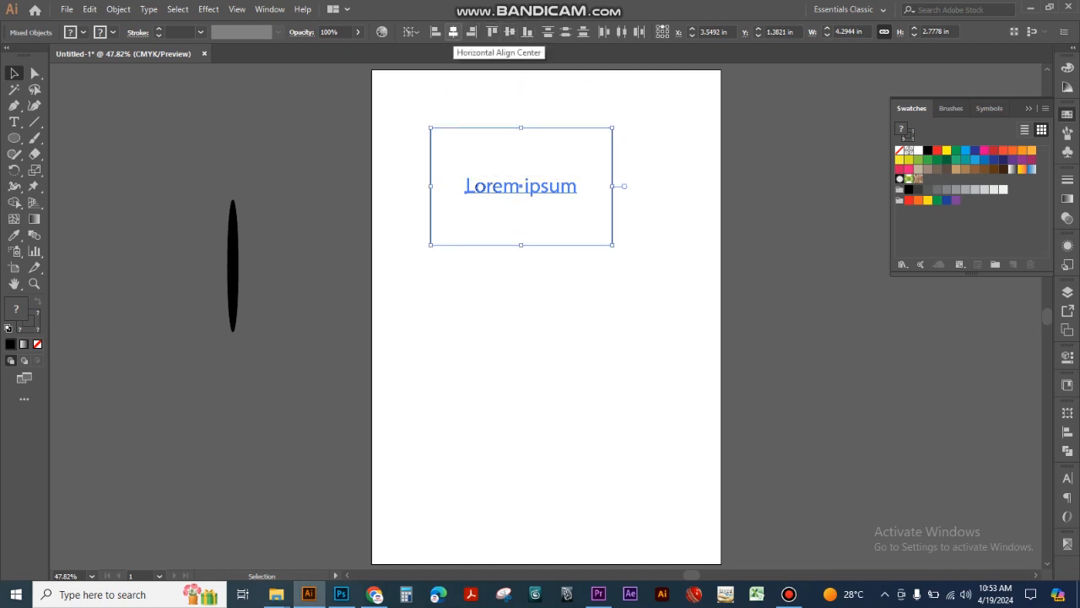
- Center the text and rectangle horizontally on the page with Align to Artboard, deselect them and select both objects again
click(411, 32)
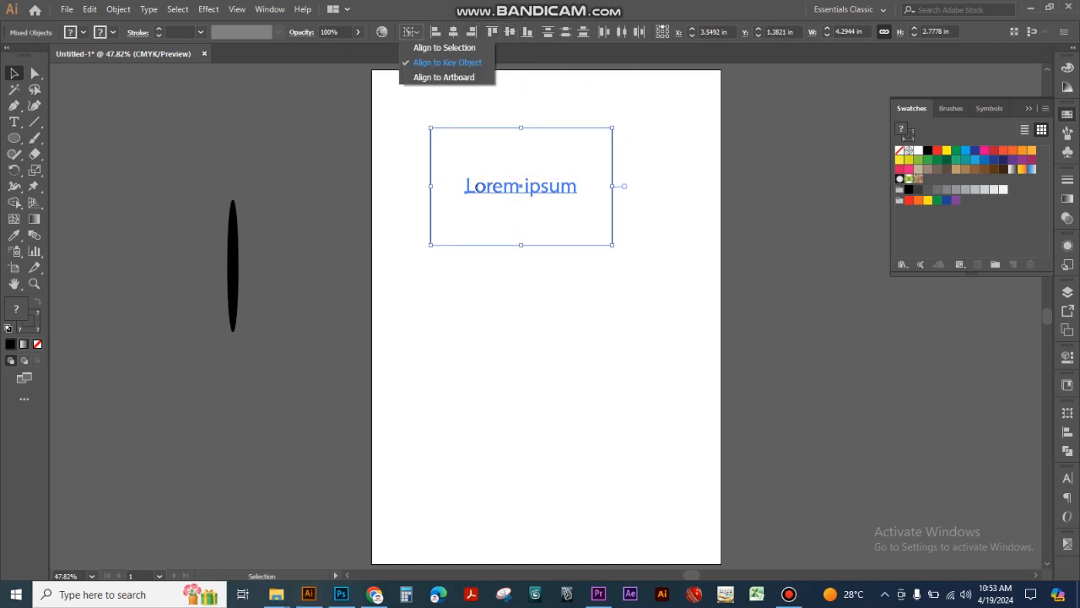
click(445, 77)
click(453, 32)
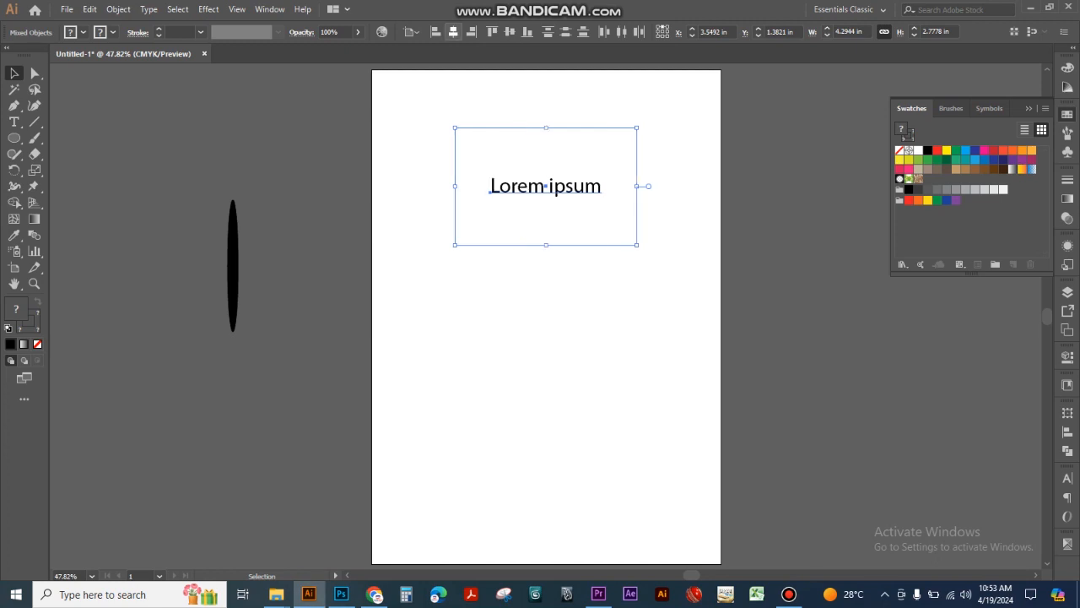
key(ctrl+shift+a)
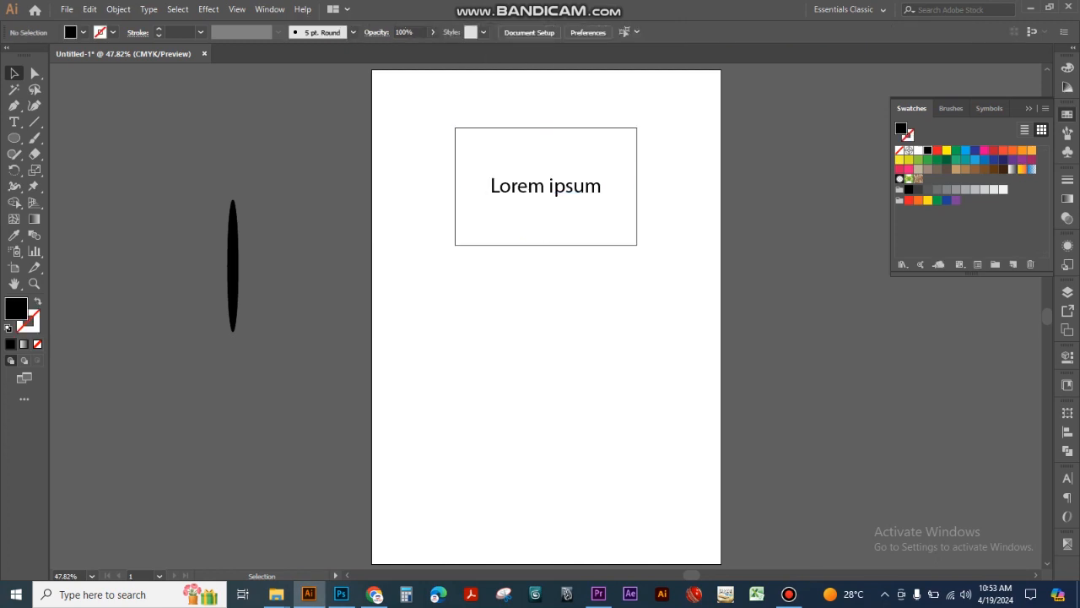
drag(424, 172, 588, 270)
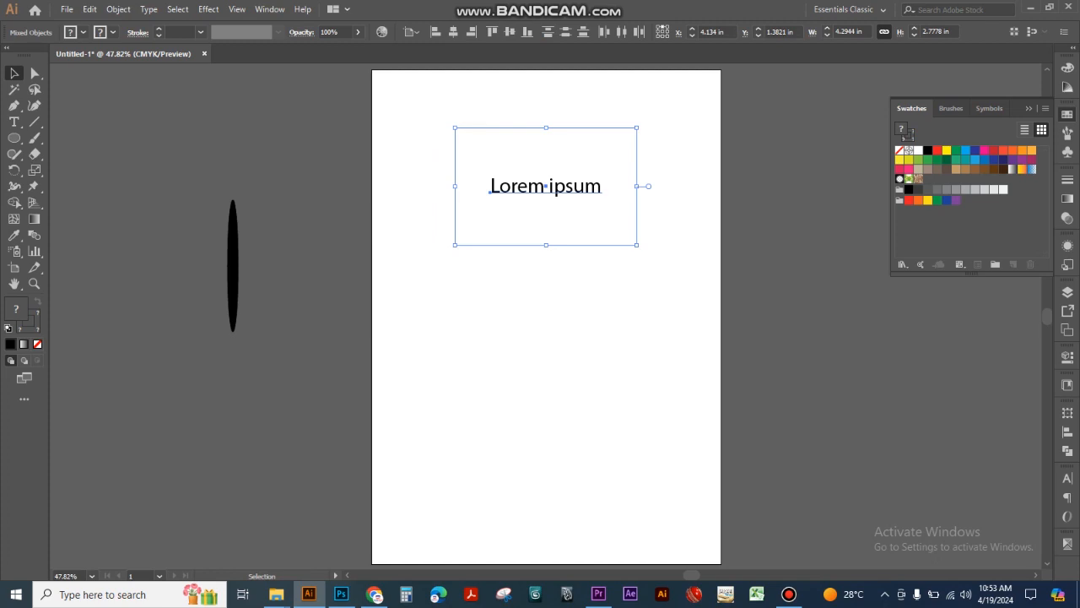